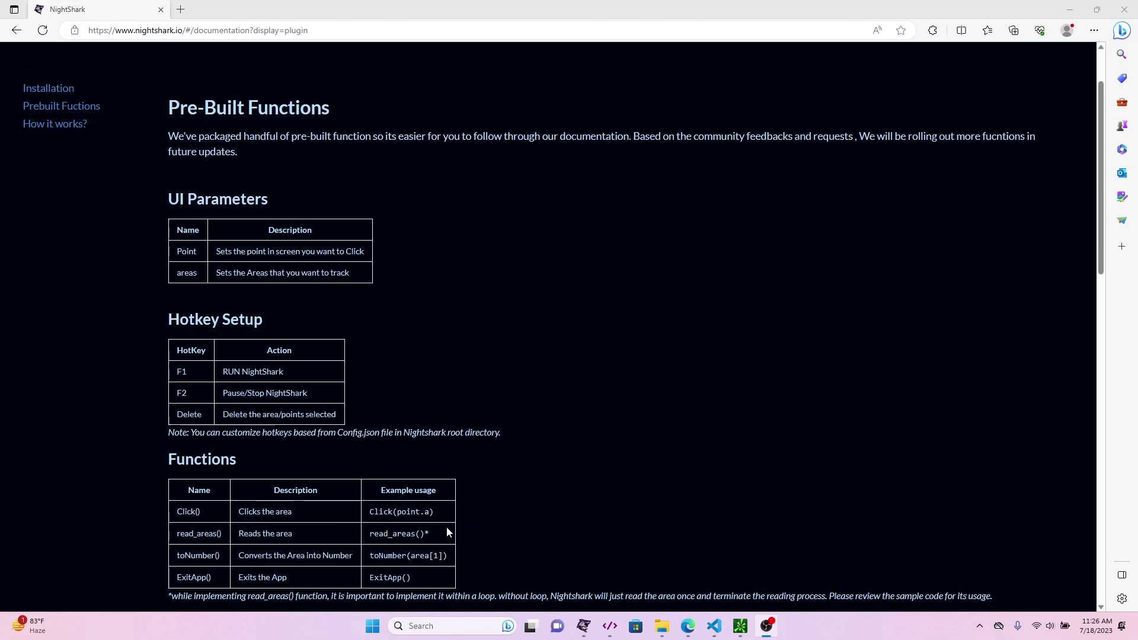
Switch to the NightShark reactions folder in File Explorer and minimize the NightShark window covering it
scroll(463, 526, down, 1)
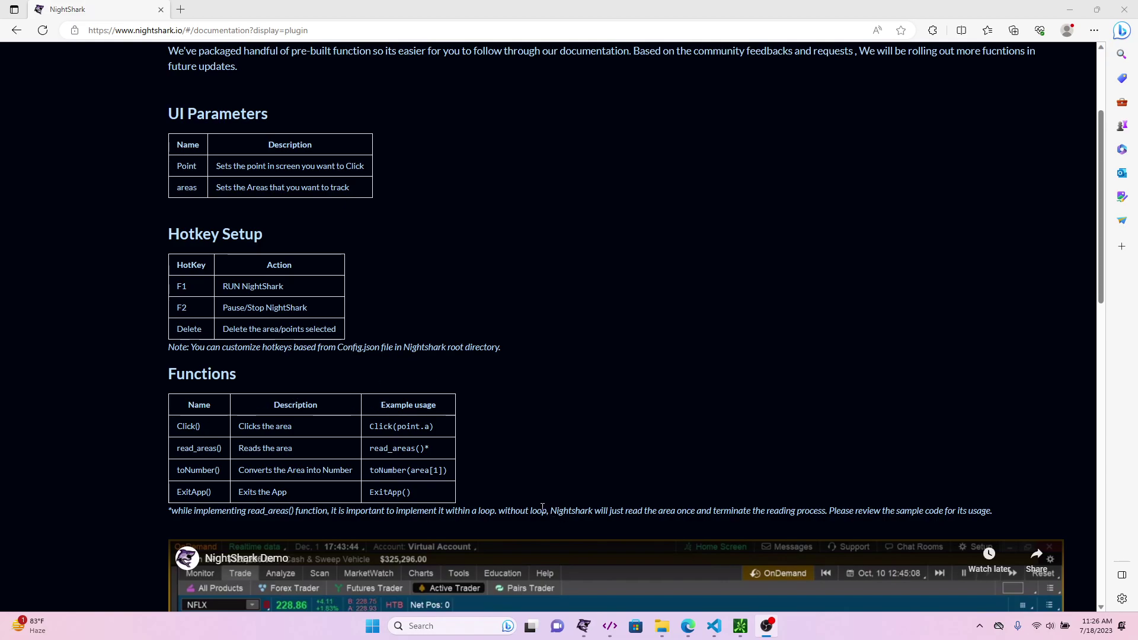
click(579, 633)
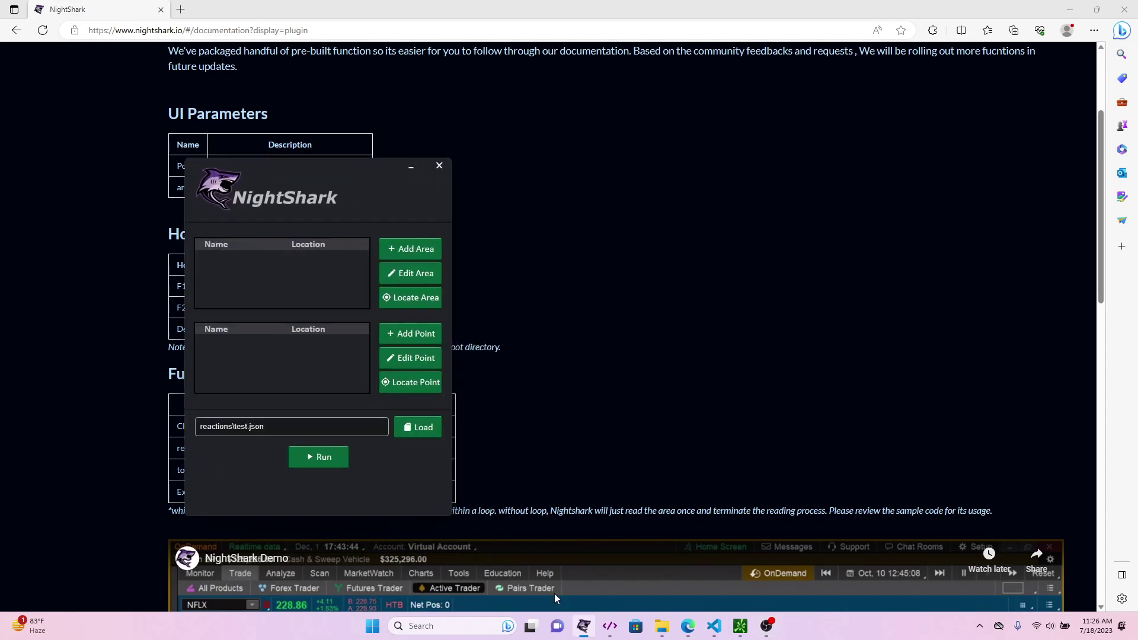
click(664, 632)
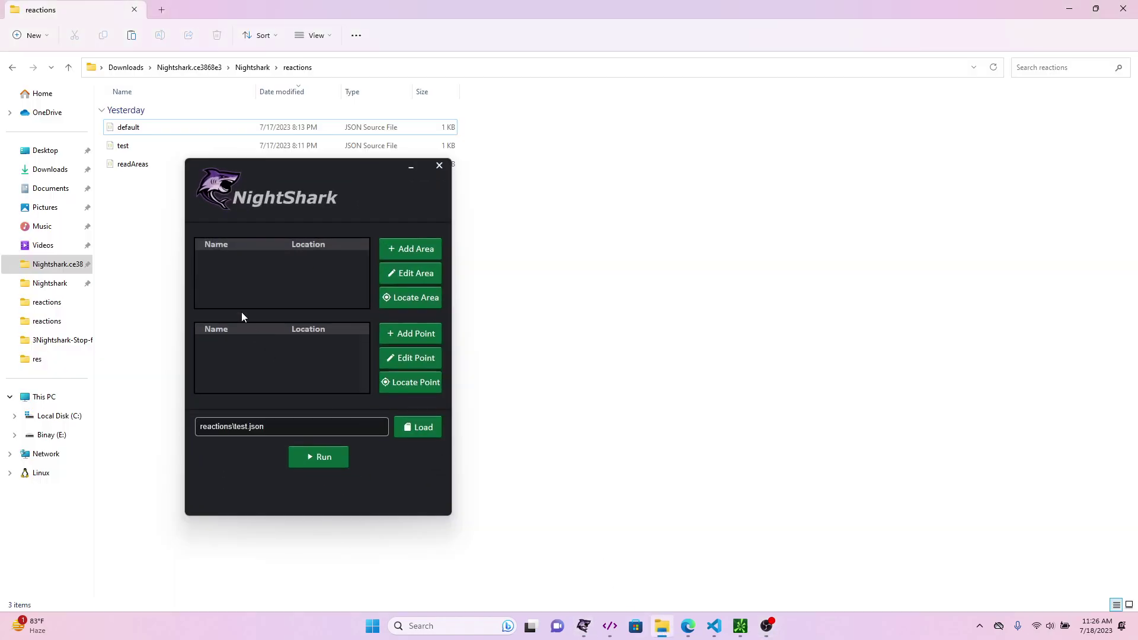
click(134, 145)
click(409, 169)
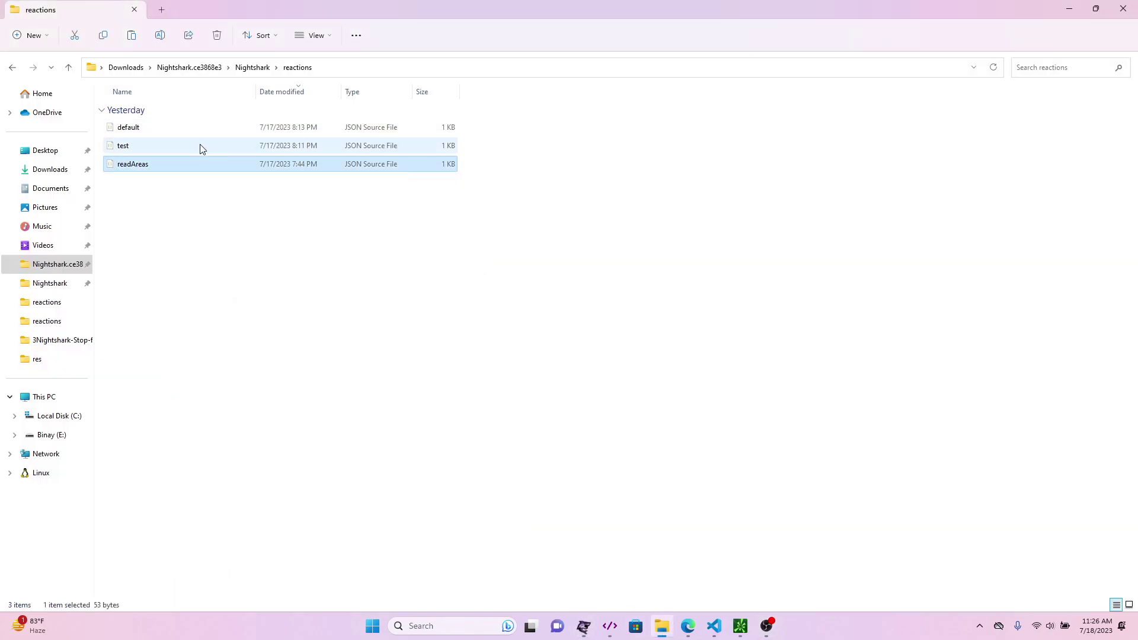
Duplicate the test reaction file in the reactions folder and rename the copy as Tutorial
click(184, 146)
right_click(185, 149)
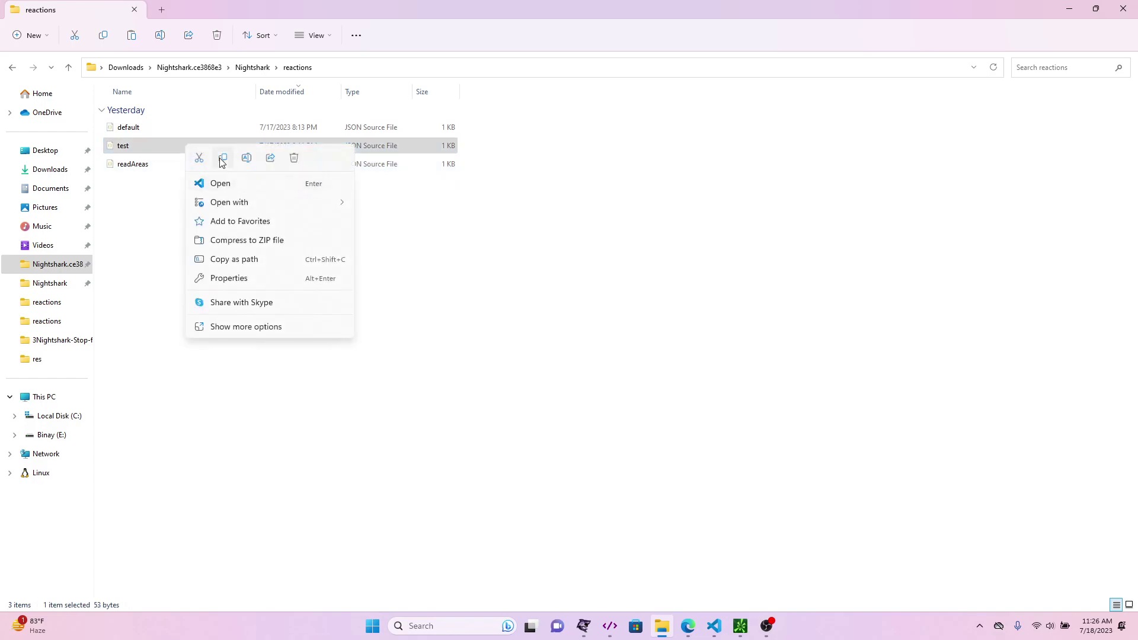
click(220, 159)
right_click(180, 236)
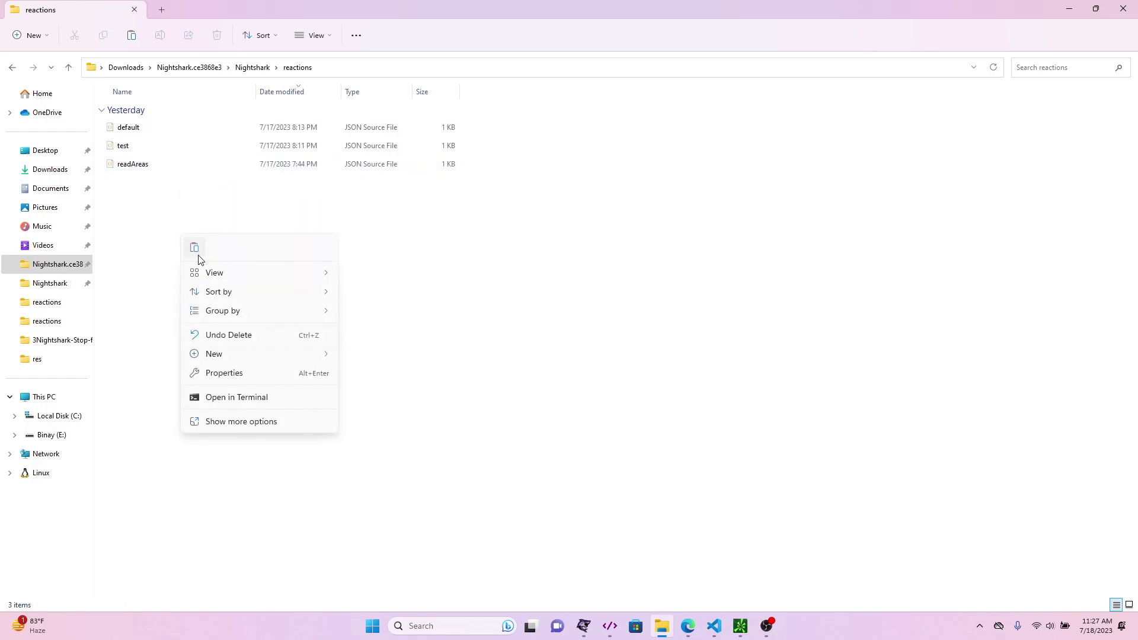
click(198, 251)
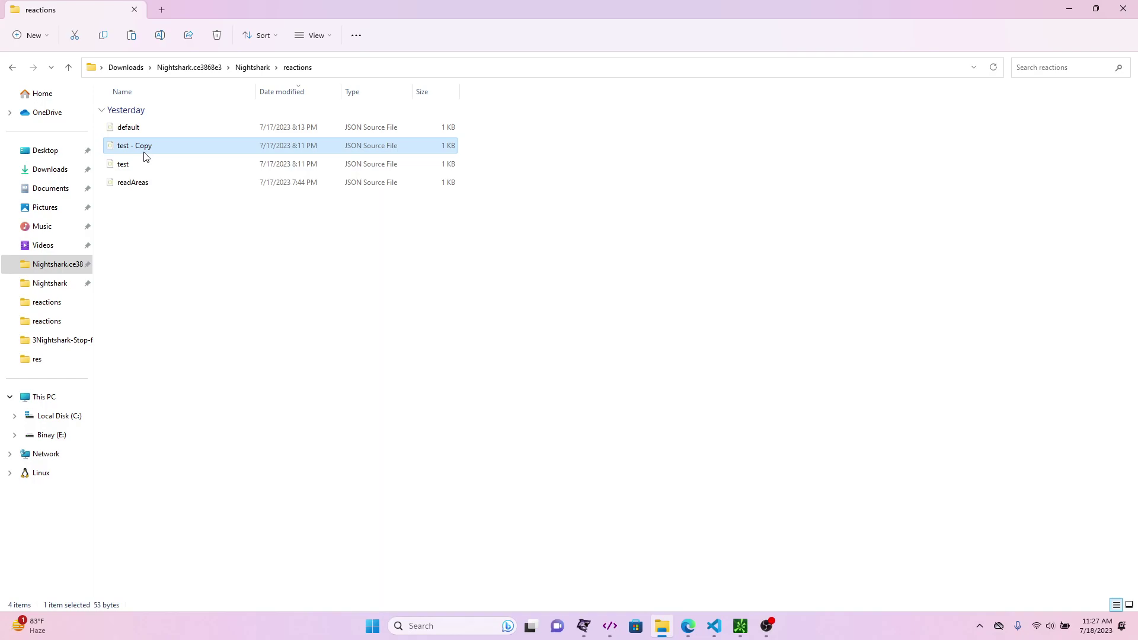
key(F2)
click(162, 234)
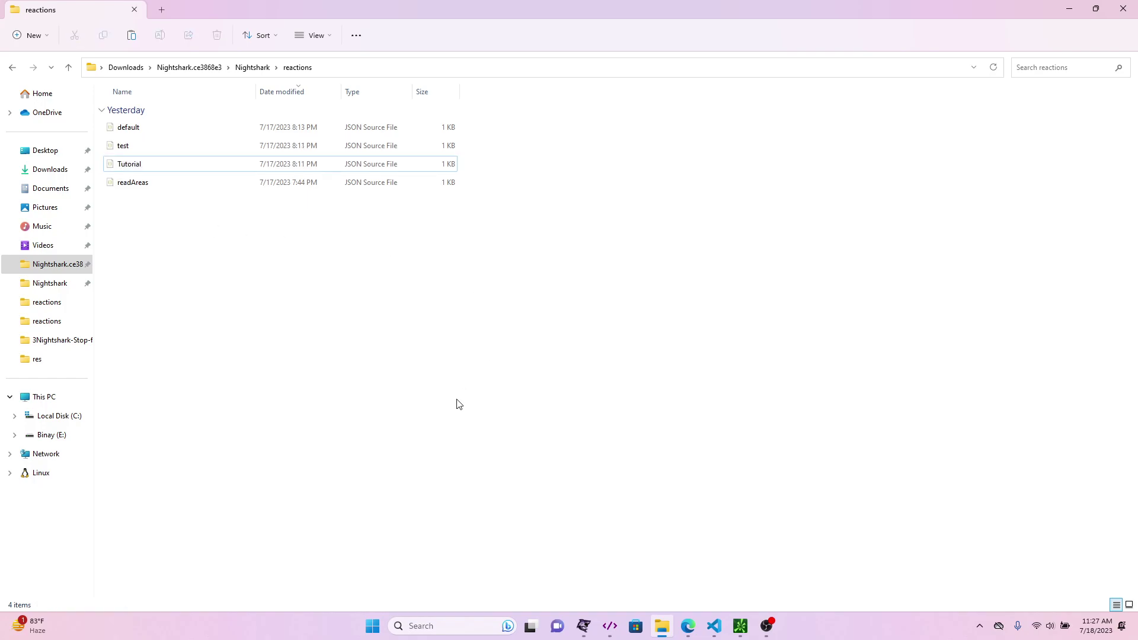
Switch to NightShark and load the Tutorial reaction file
click(585, 624)
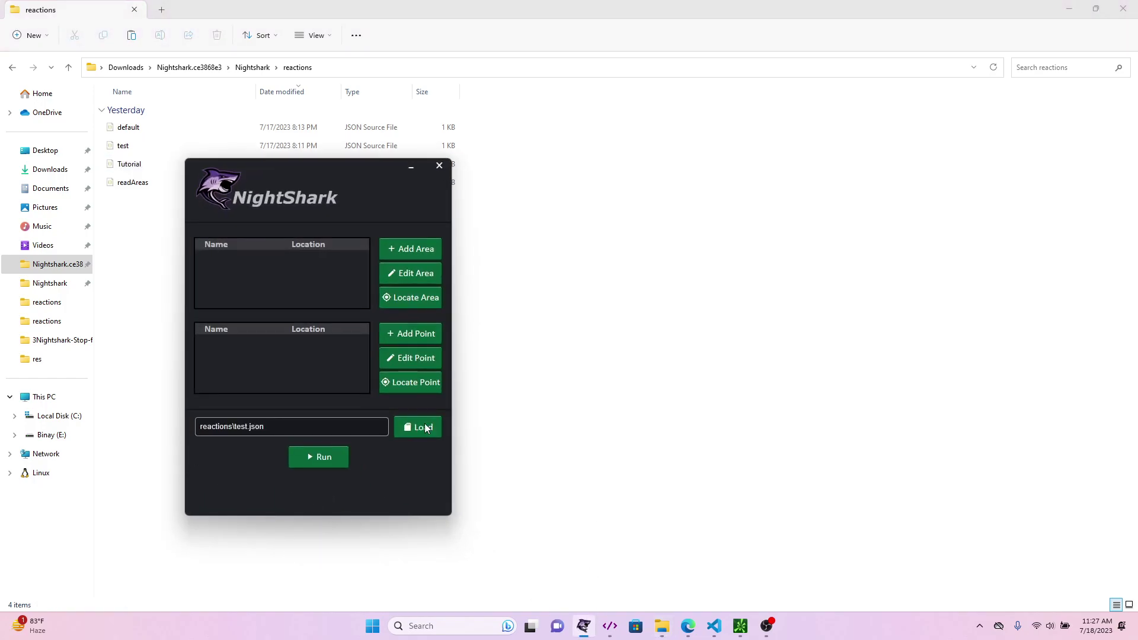
click(426, 428)
click(421, 428)
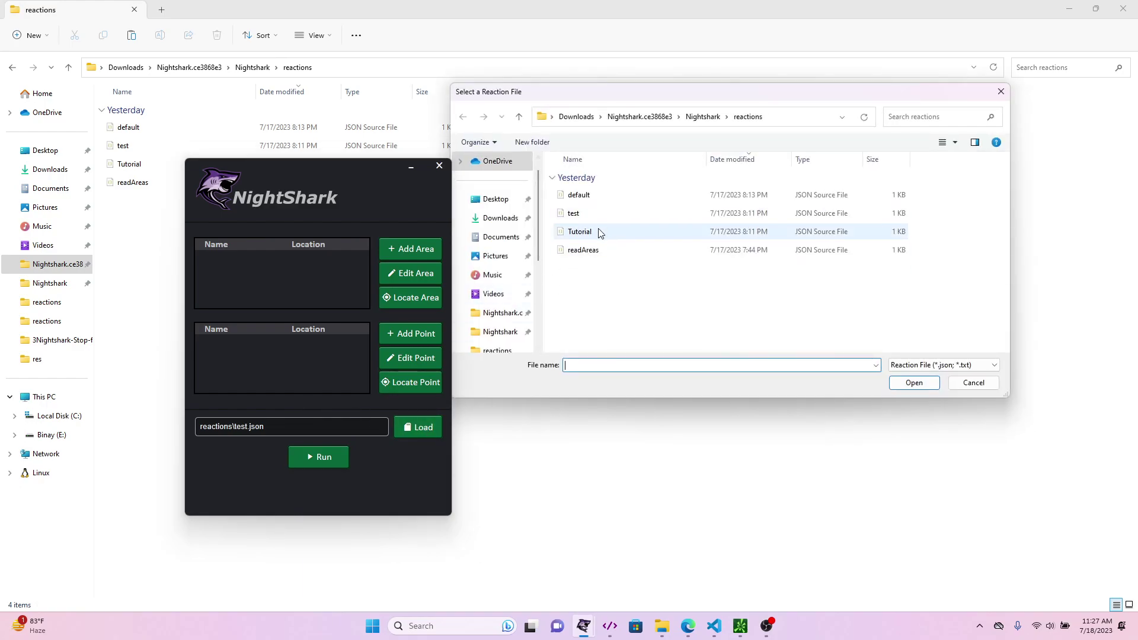
click(598, 232)
click(916, 384)
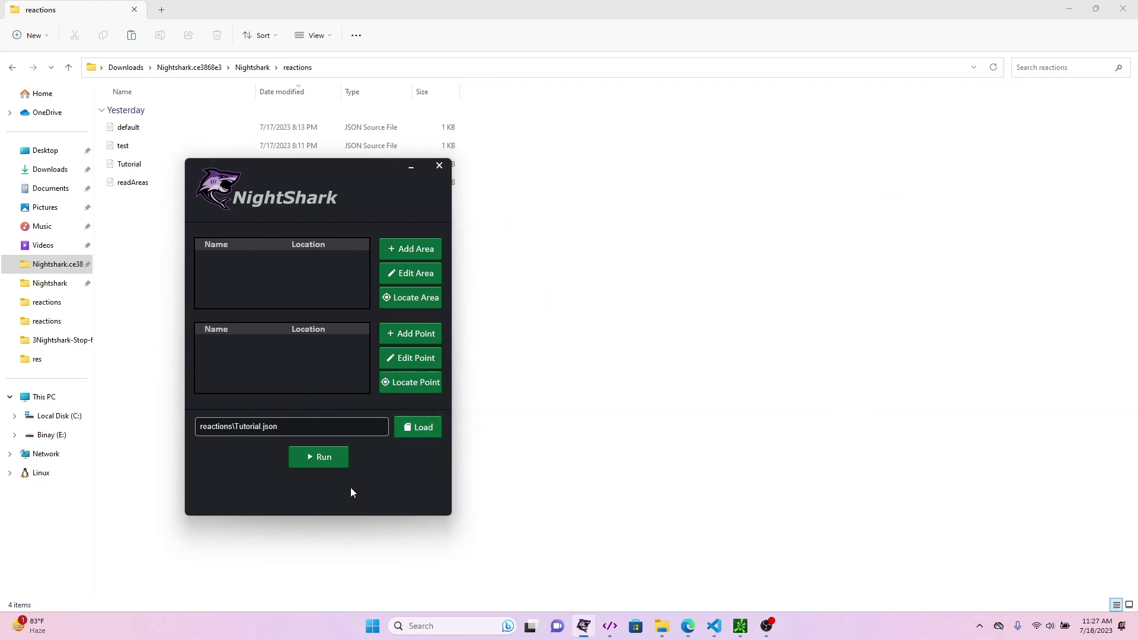
Switch to the trading platform and add two NightShark areas, one around the P/L Open value and one around the P/L Day value
click(745, 625)
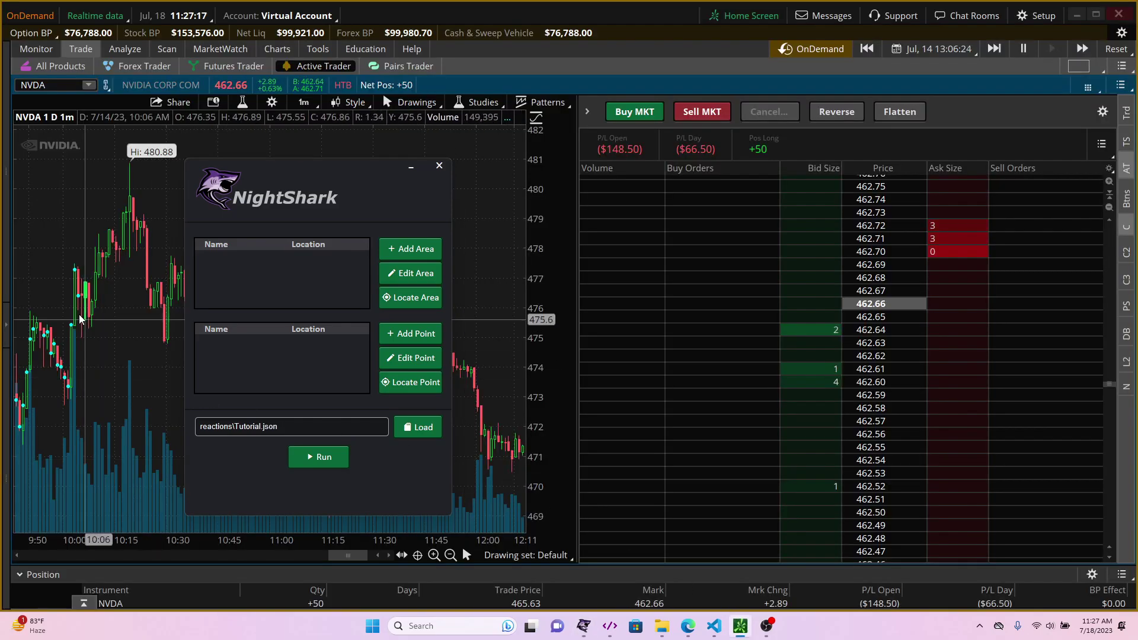
drag(295, 179, 214, 169)
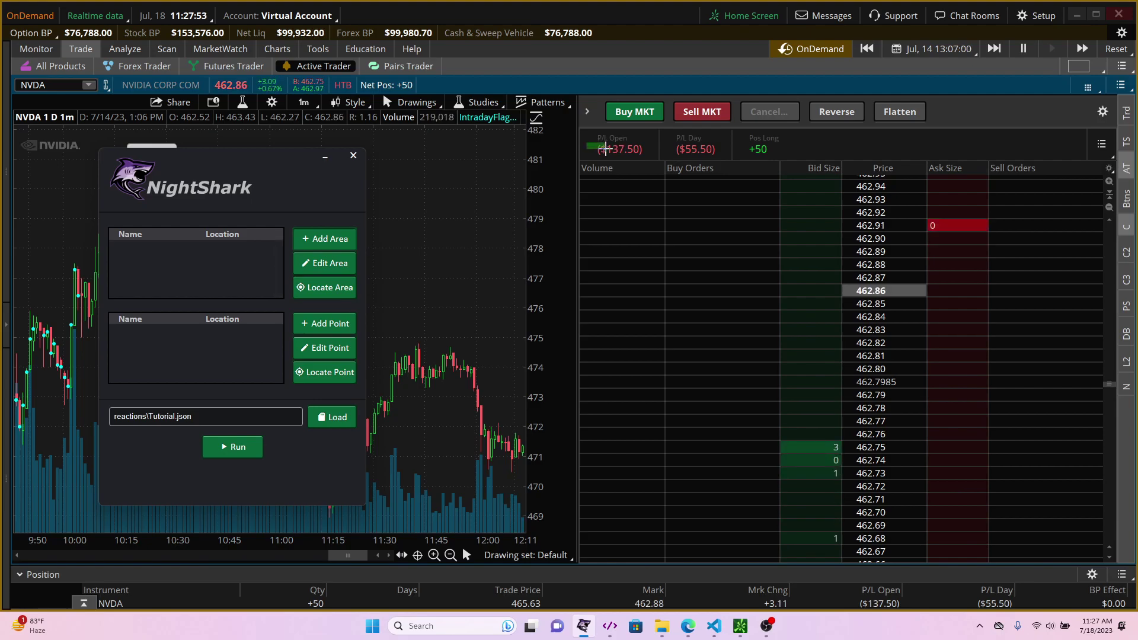
drag(650, 158, 650, 158)
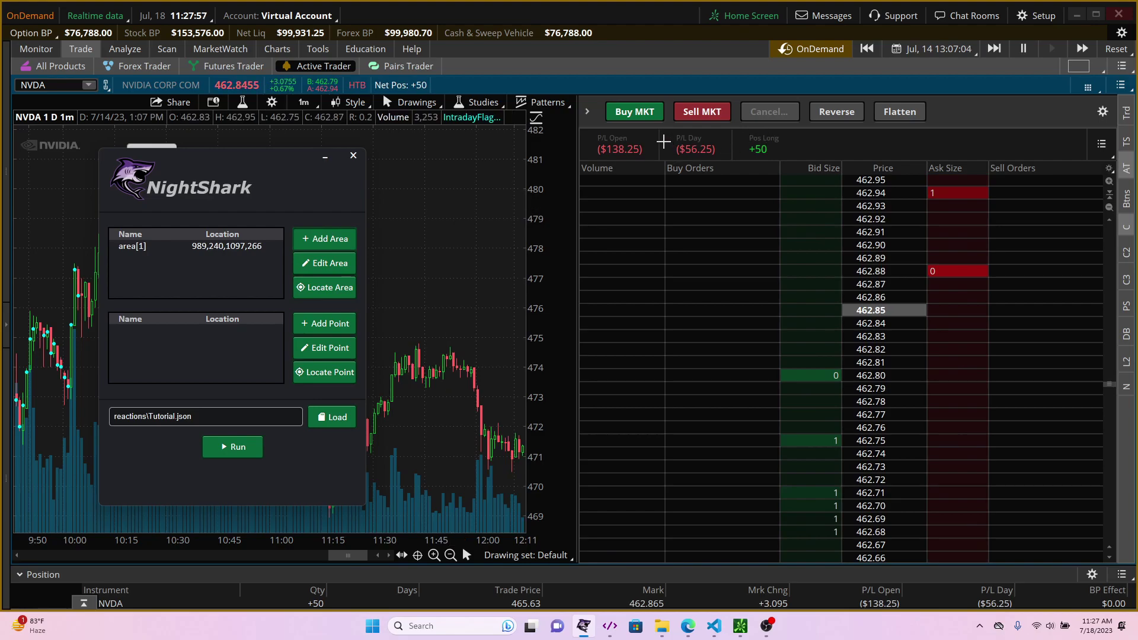
drag(669, 142, 719, 156)
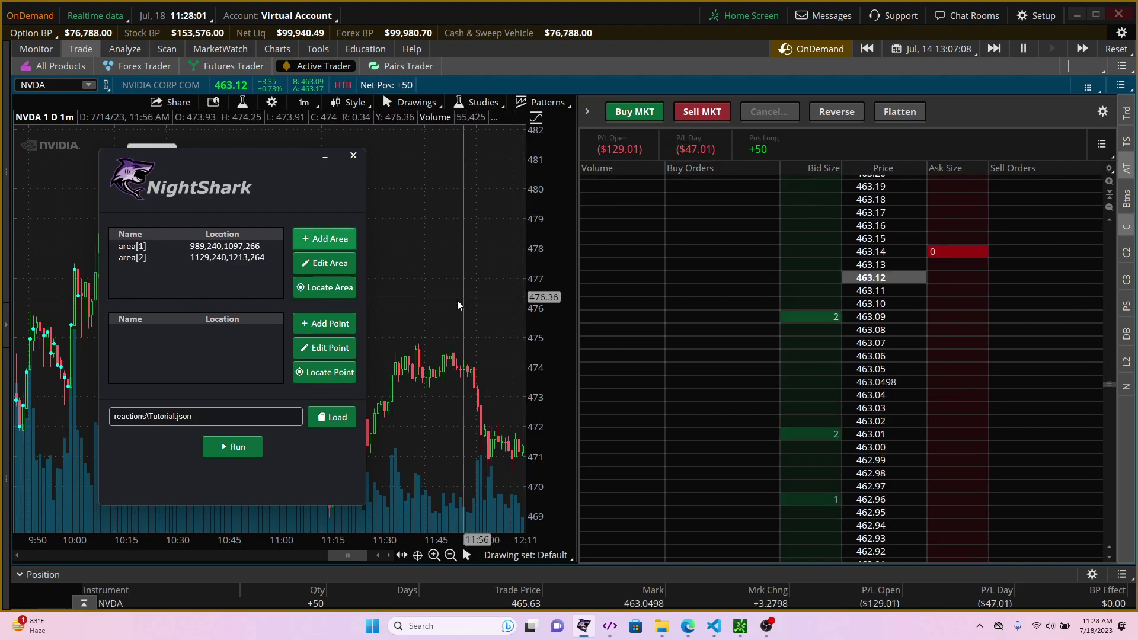
Add a NightShark point on the trading platform's Buy MKT button and locate that point on screen
click(330, 323)
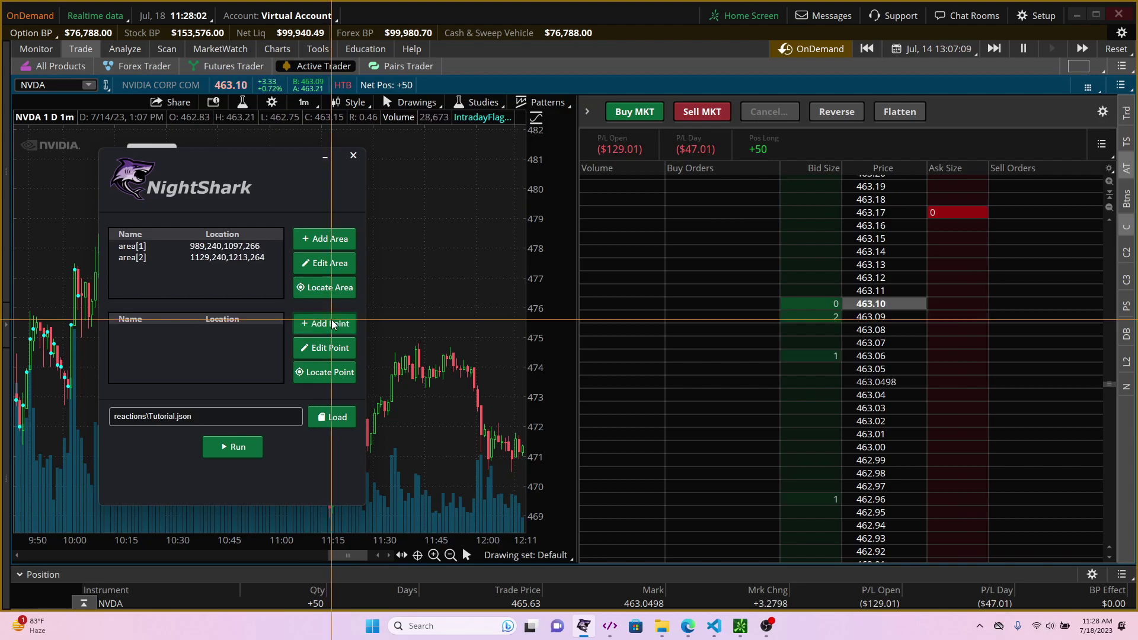
click(611, 107)
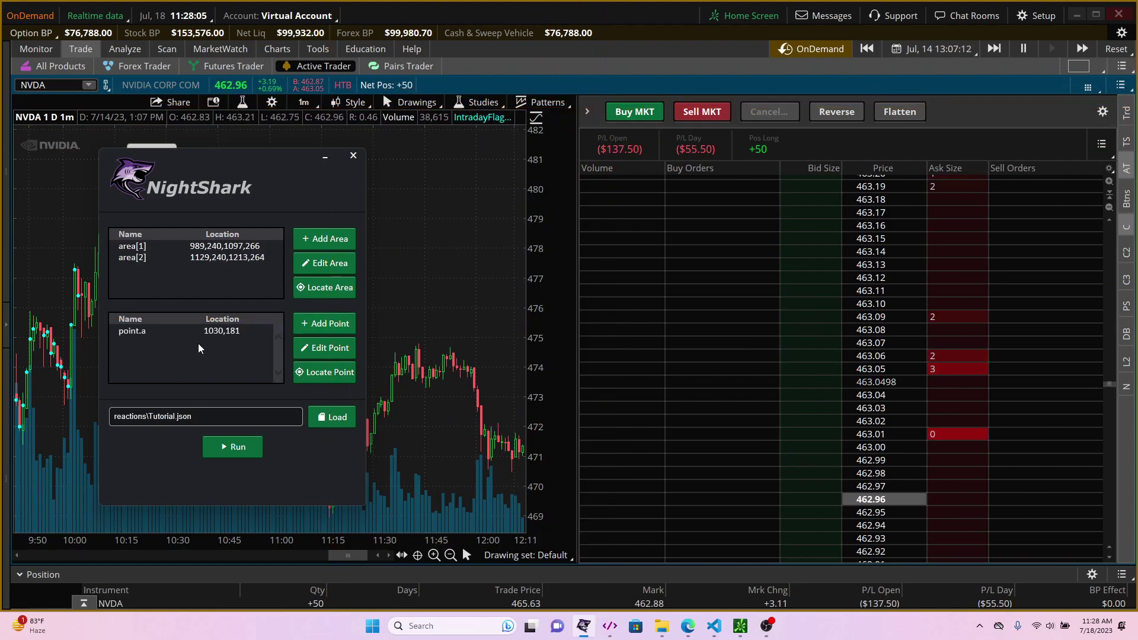
click(170, 336)
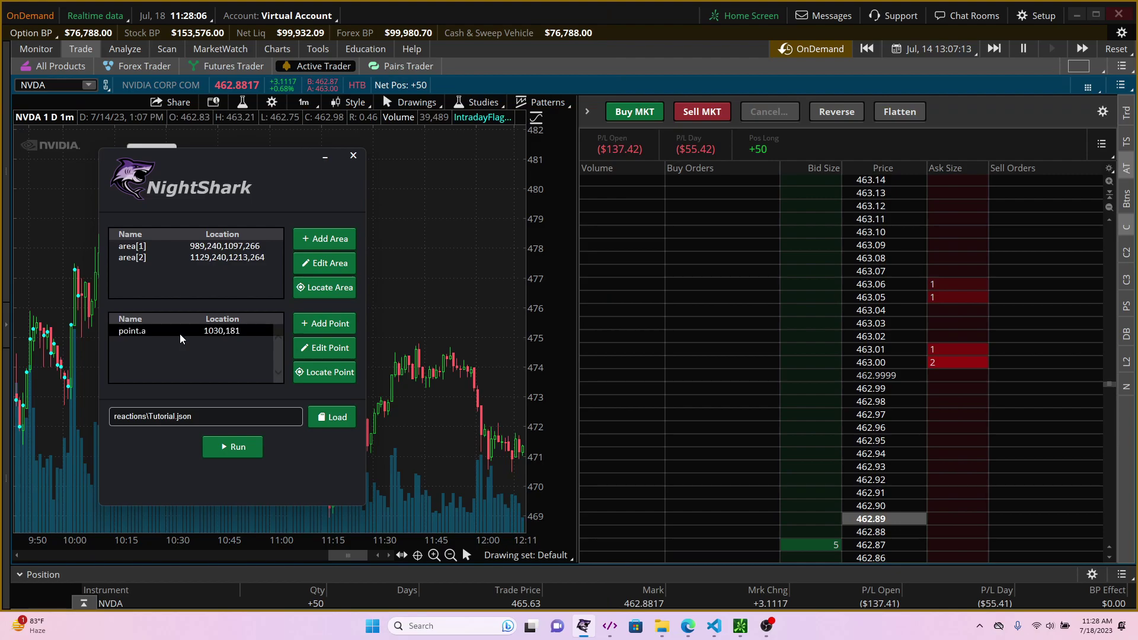
click(315, 378)
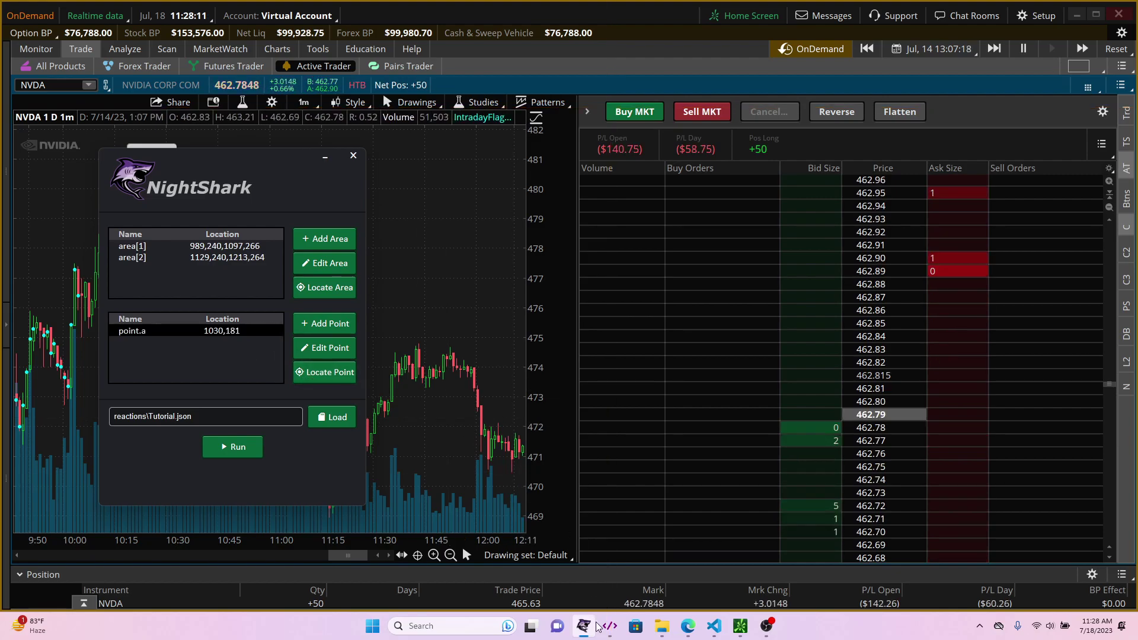
Switch to Reaction Code Writer and load the Tutorial reaction file
click(608, 632)
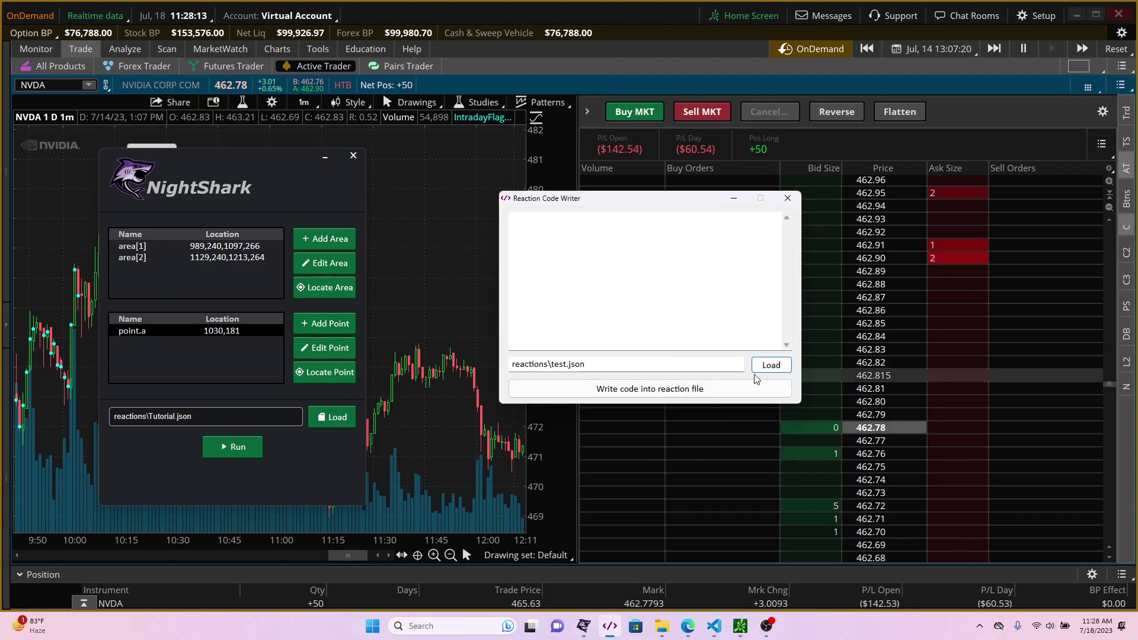
click(770, 364)
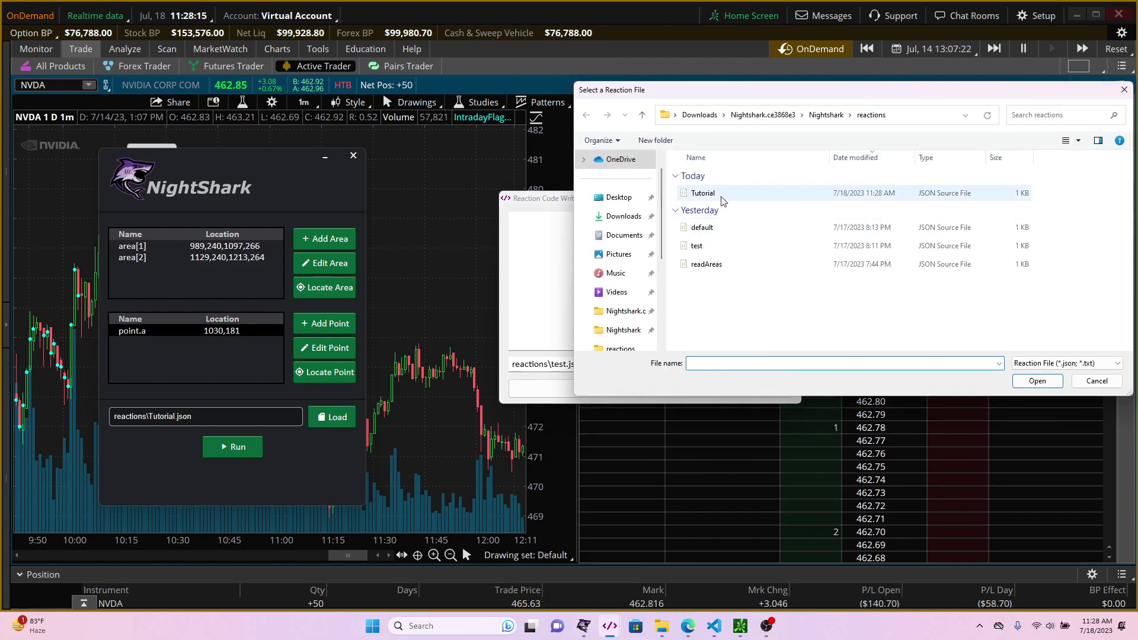
click(712, 195)
click(1038, 380)
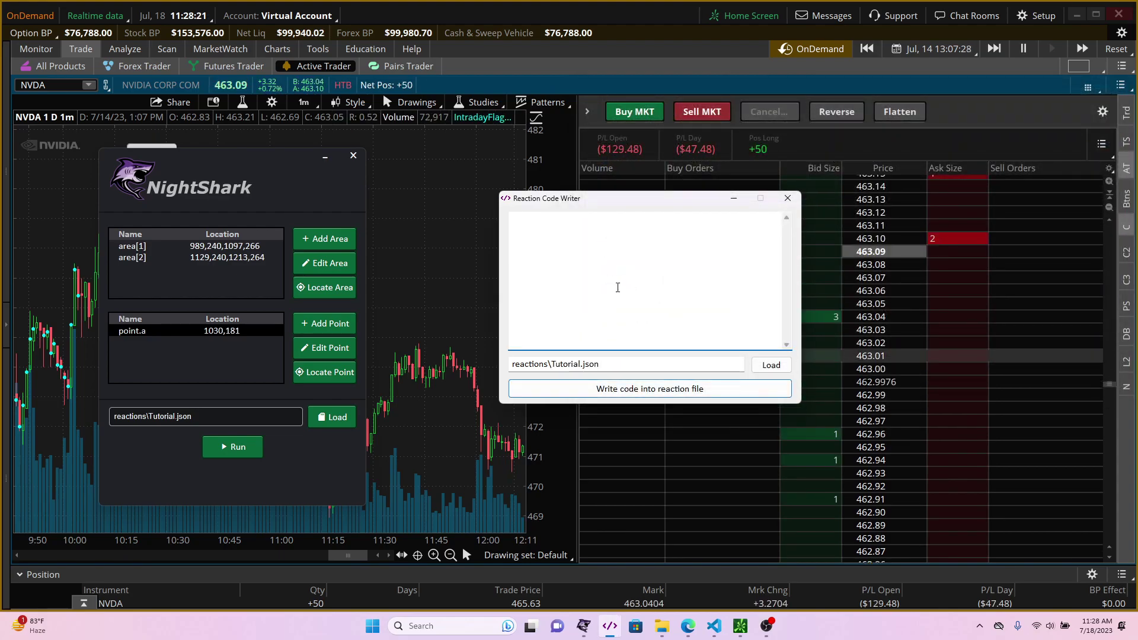
Write the first two code lines, read_areas() and sleep 5000, in the reaction code
text(read)
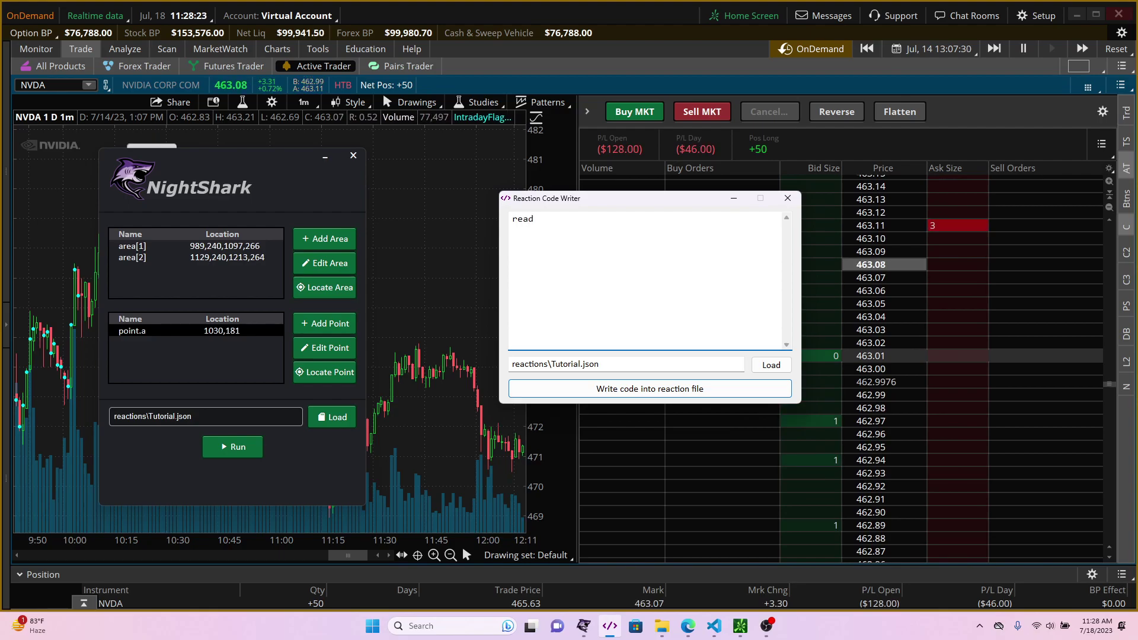
text(_areas)
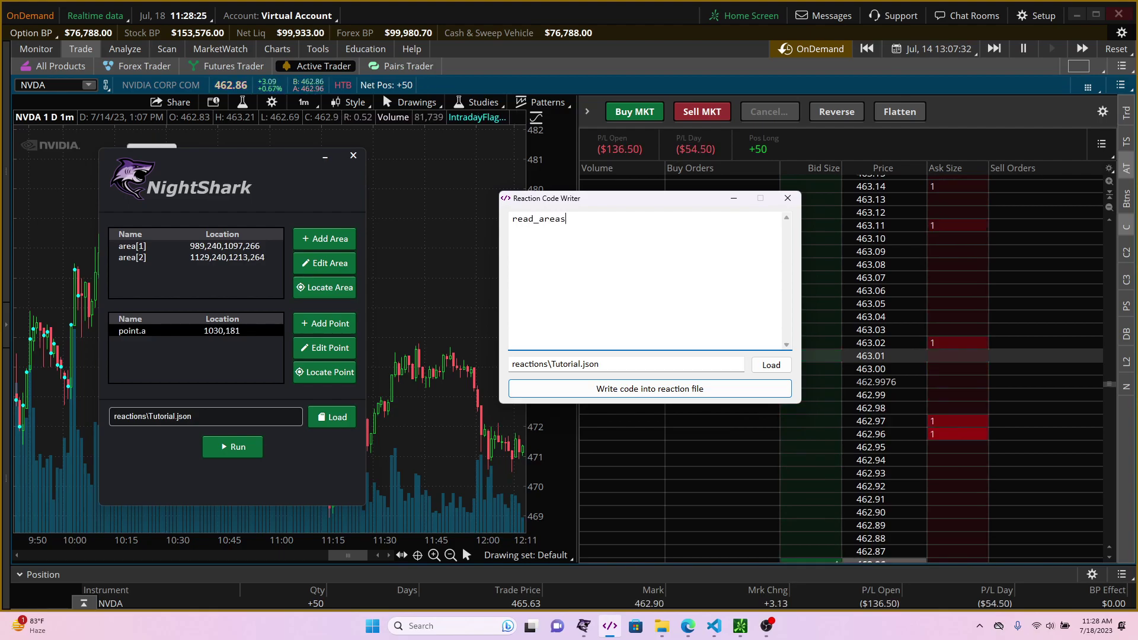
text(())
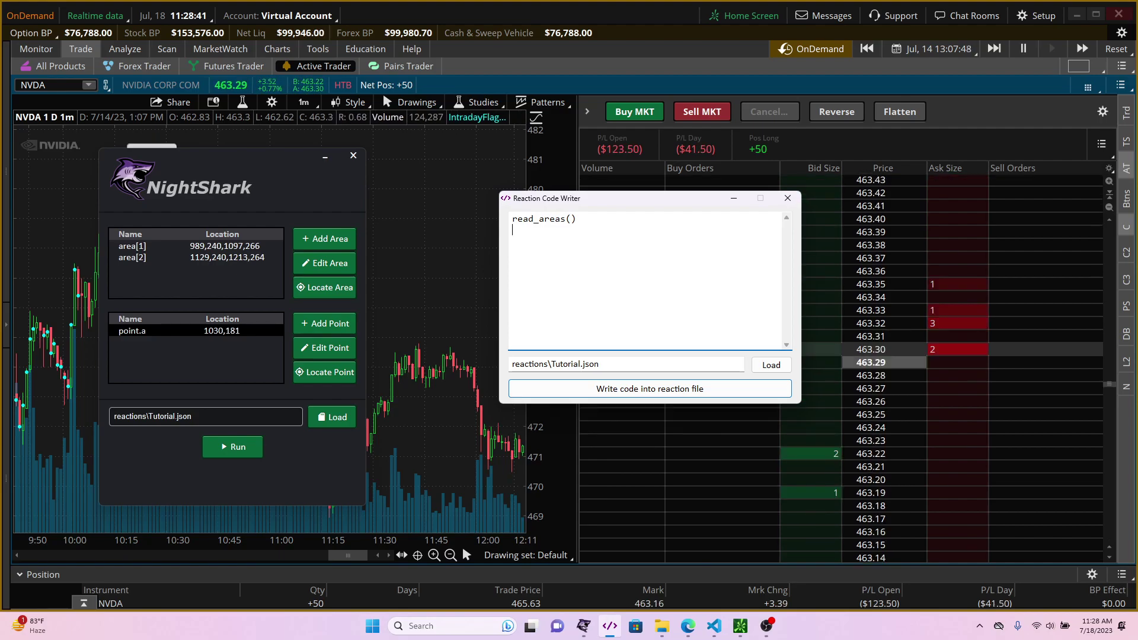
text(sle)
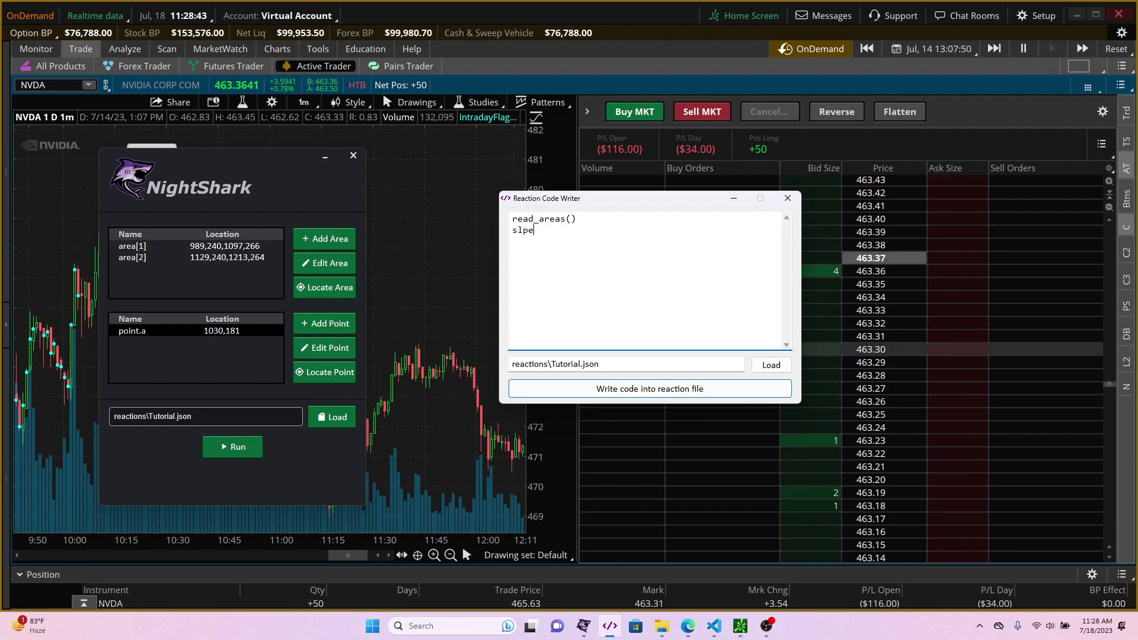
text(ep)
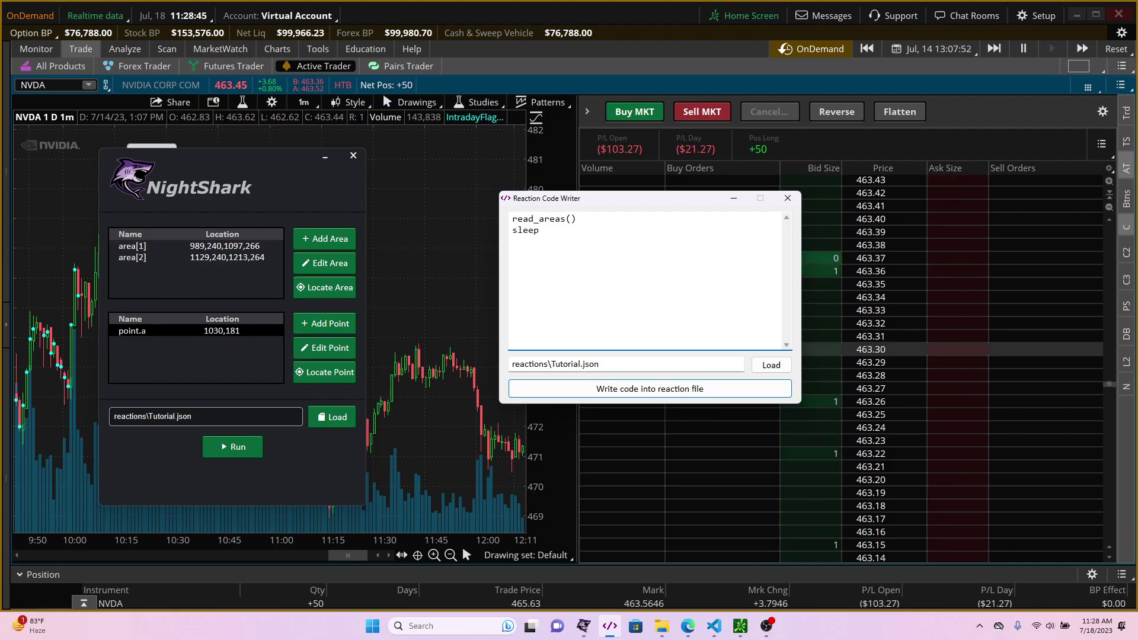
text( 5000)
key(Return)
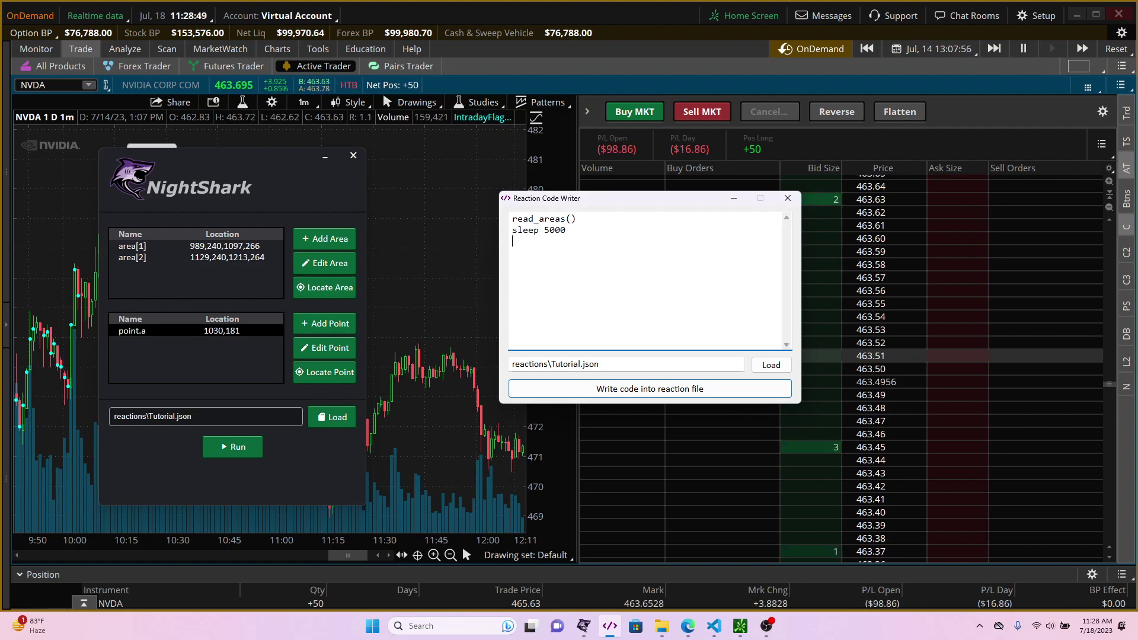
Add the line click(point.a), write the code into the Tutorial reaction file, and put the code writer window away
text(clic)
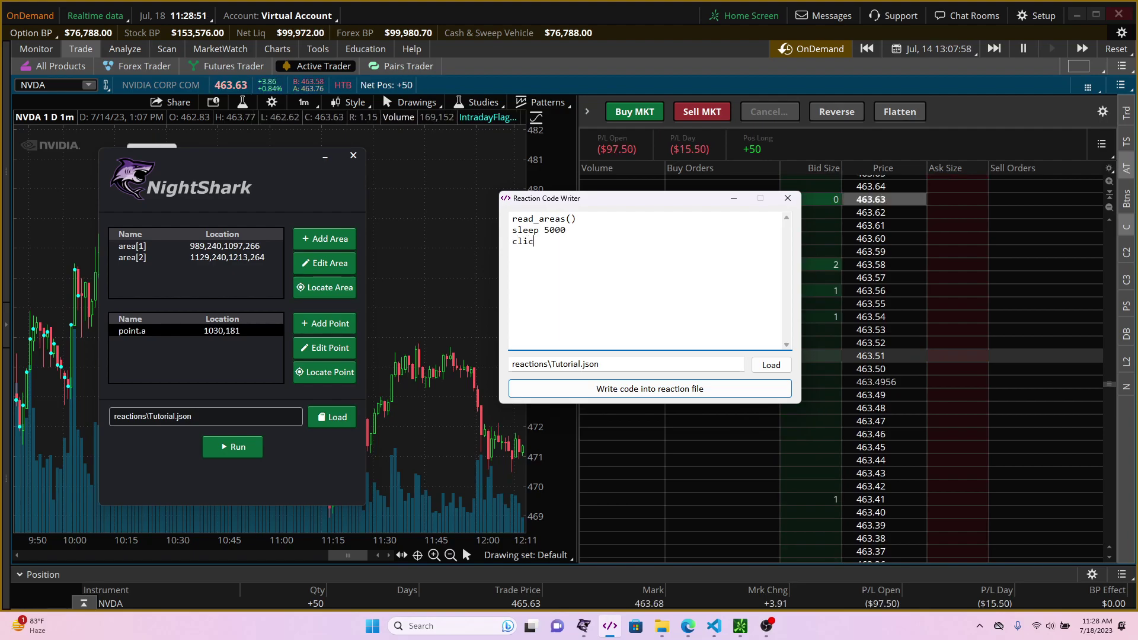
text(k(p))
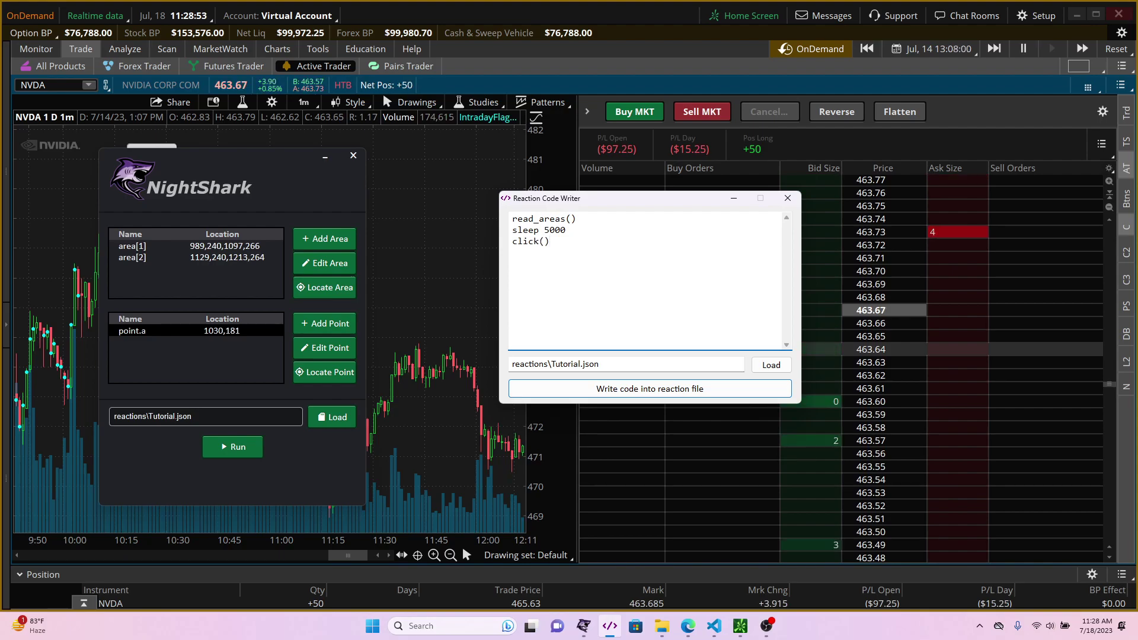
key(Left)
text(point.a)
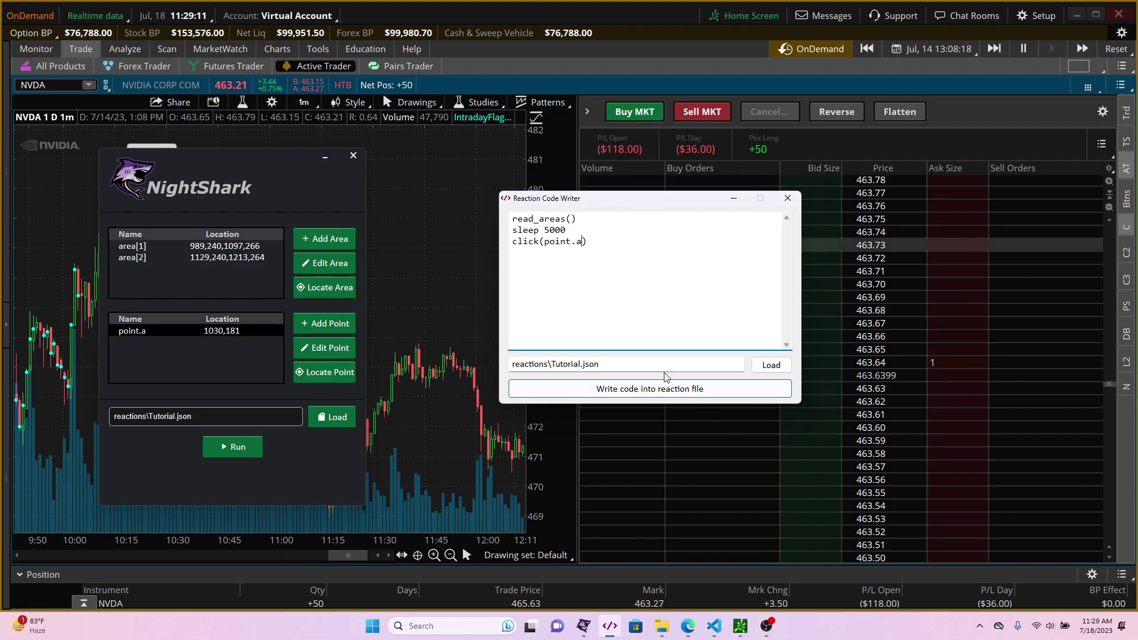
click(665, 389)
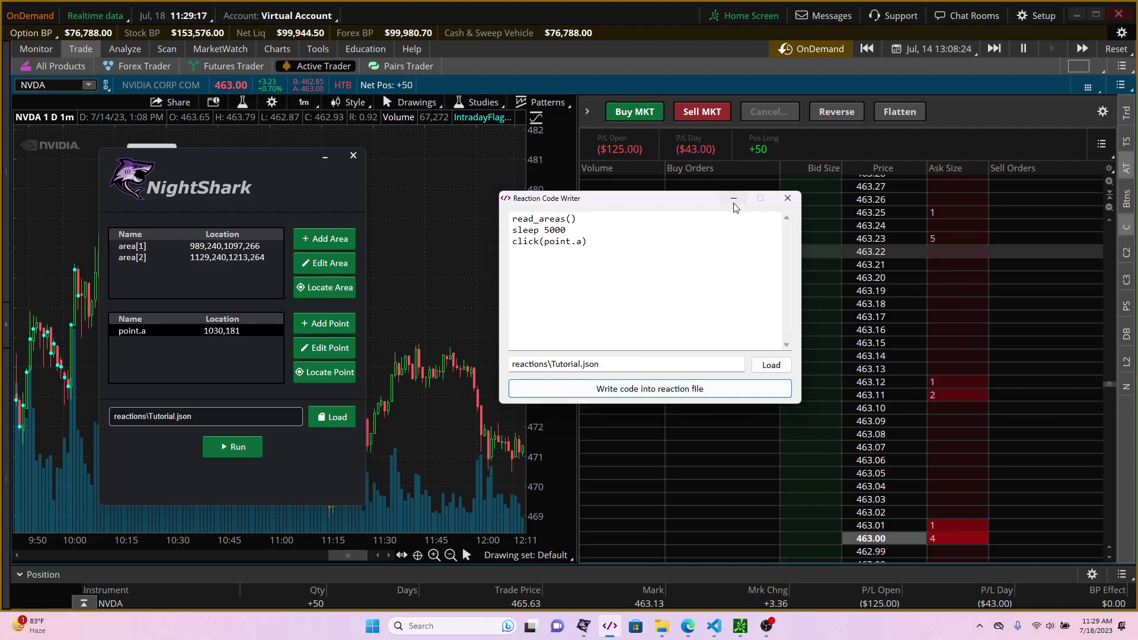
click(788, 198)
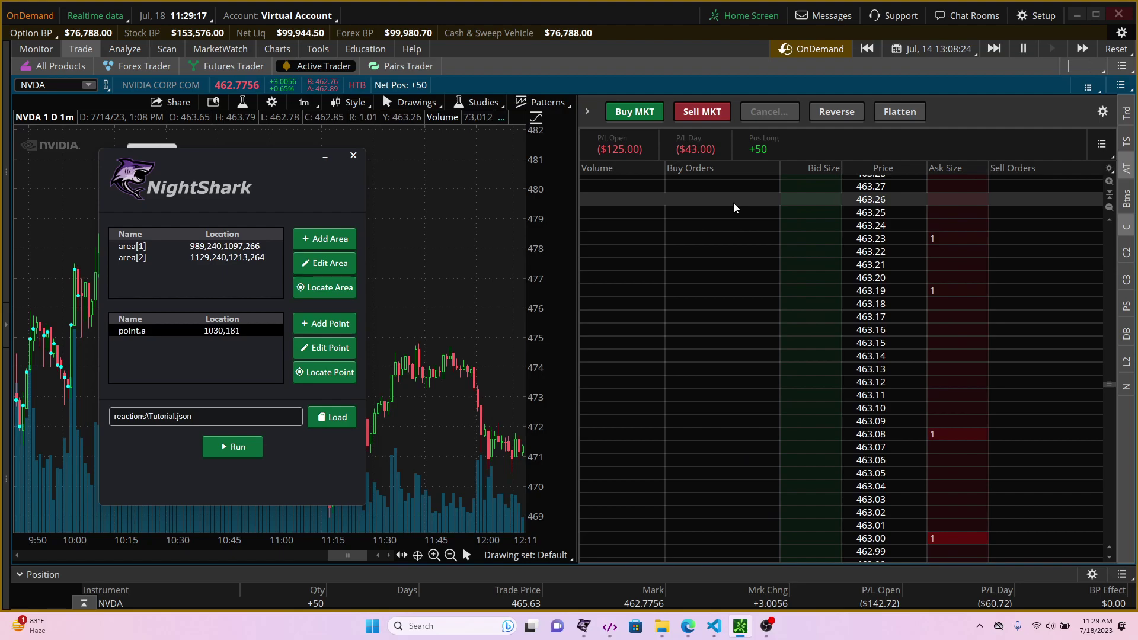
Reload the Tutorial reaction file in NightShark
click(332, 417)
click(578, 195)
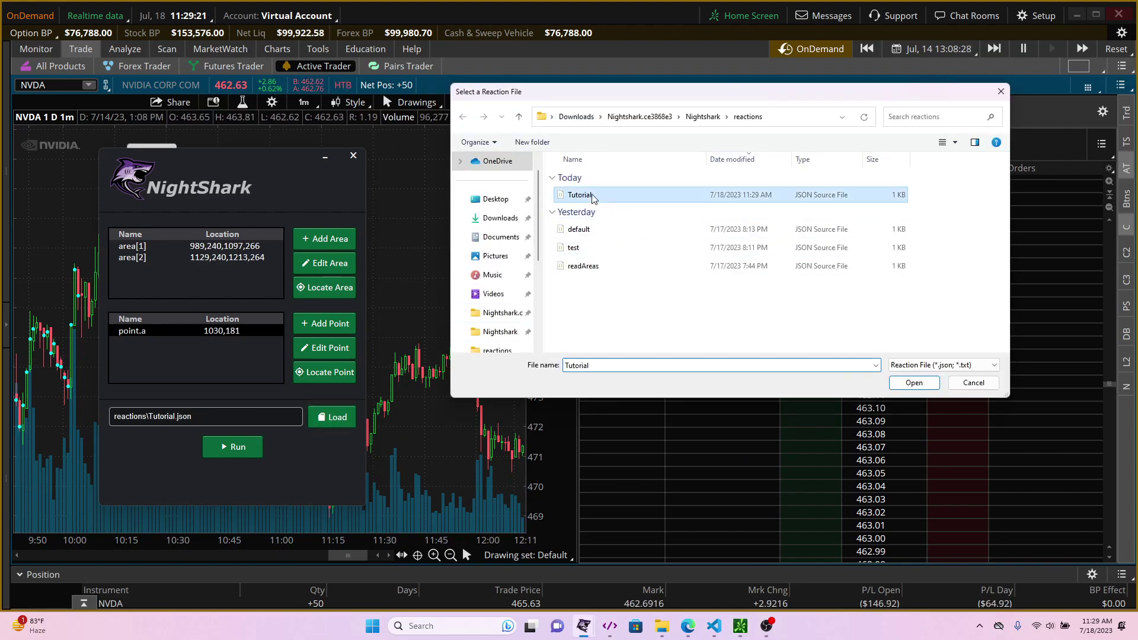
click(915, 383)
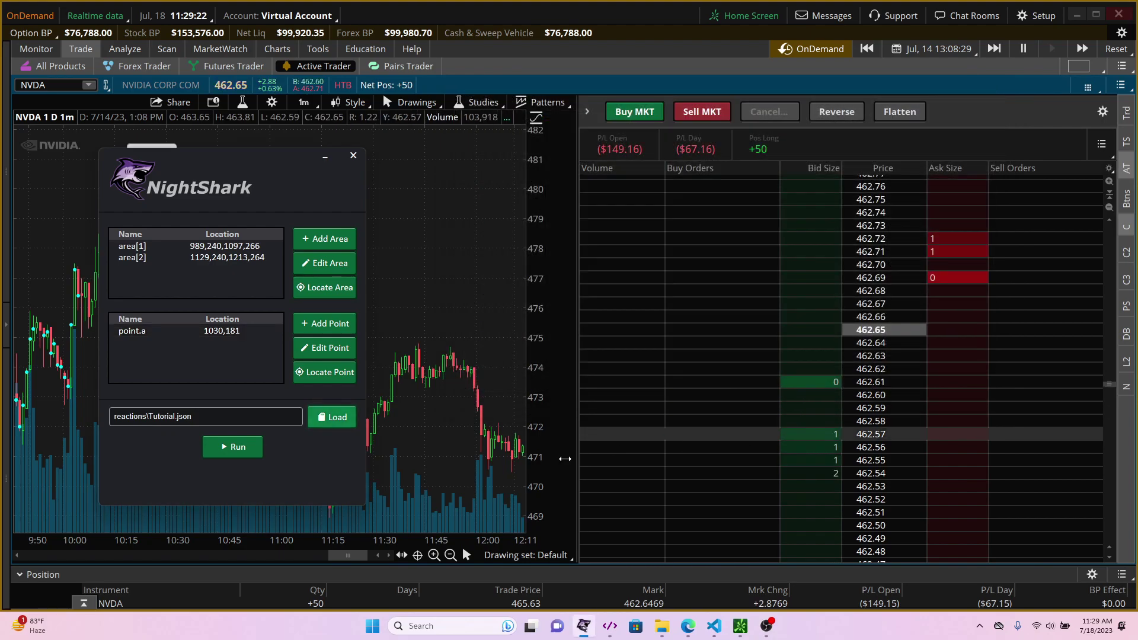
Run the loaded Tutorial reaction to test its automated click on Buy MKT
click(253, 450)
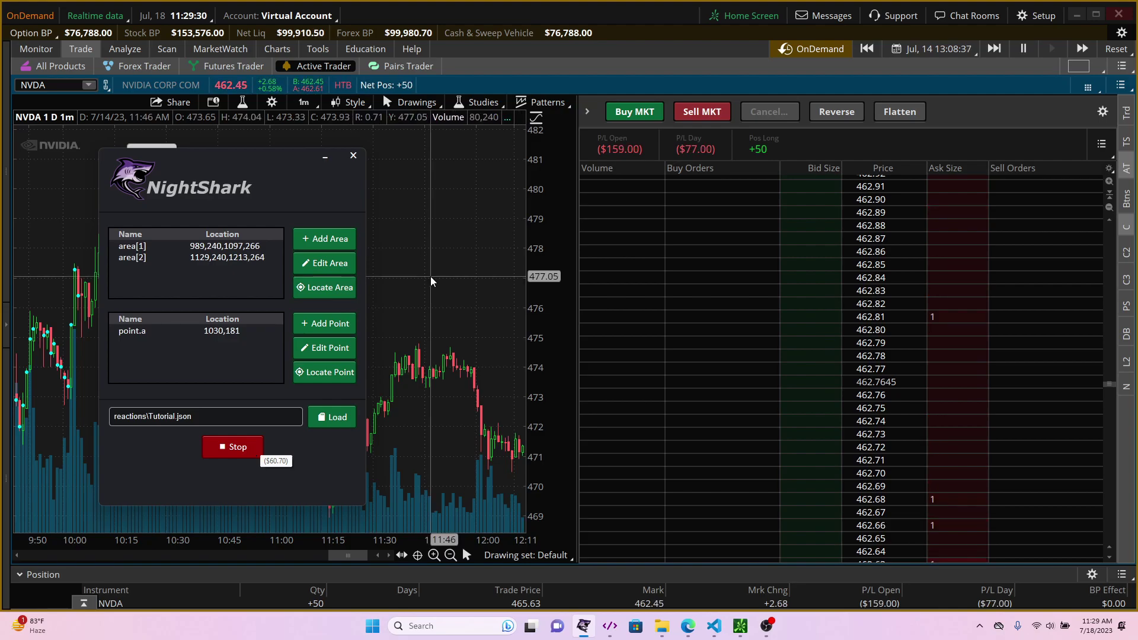
click(613, 111)
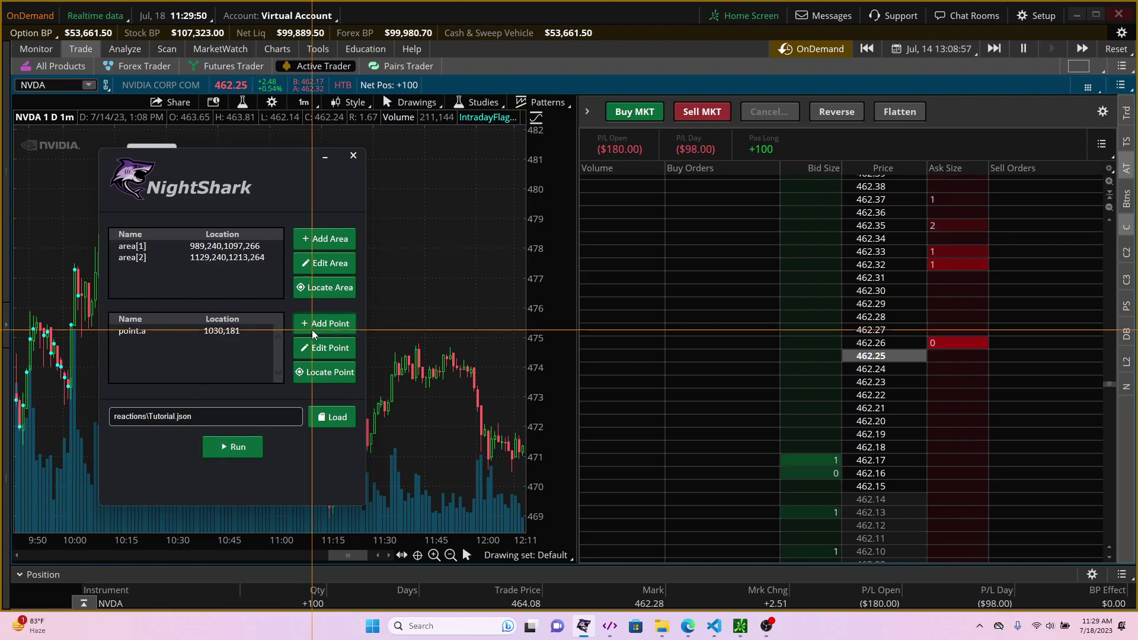
Add a second point on the Sell MKT button and locate point.b to check its placement
click(706, 107)
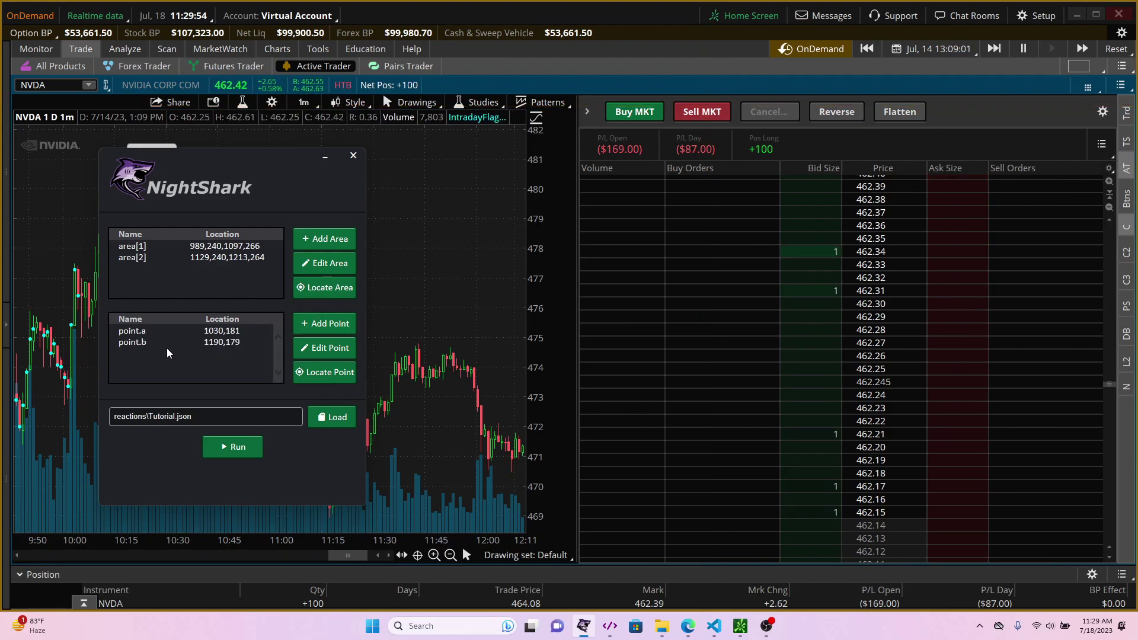
click(166, 346)
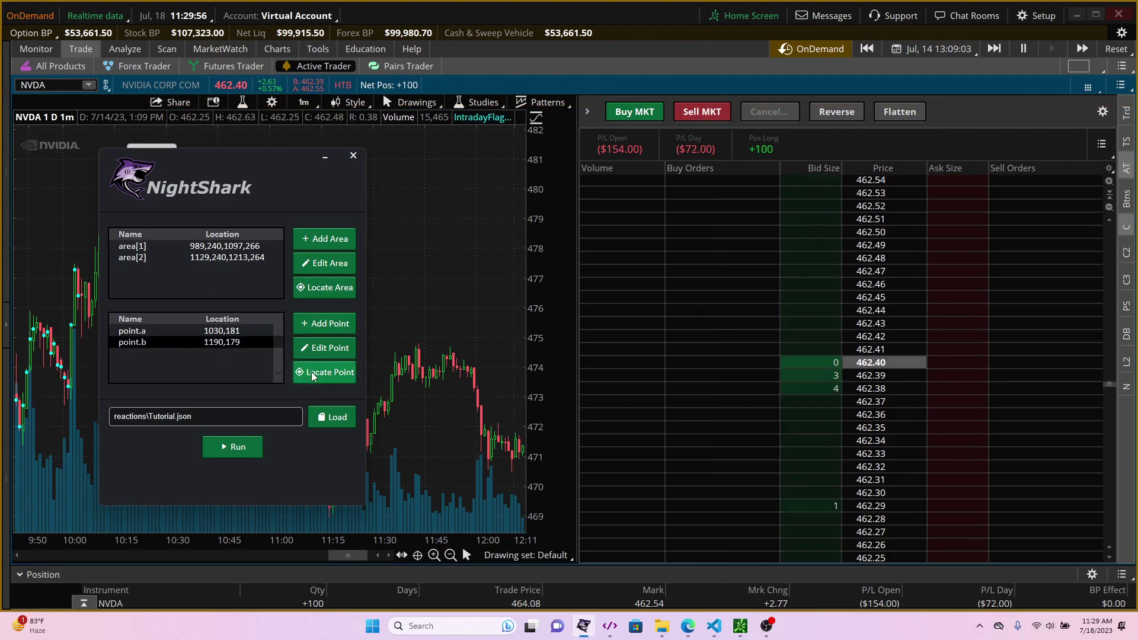
click(312, 371)
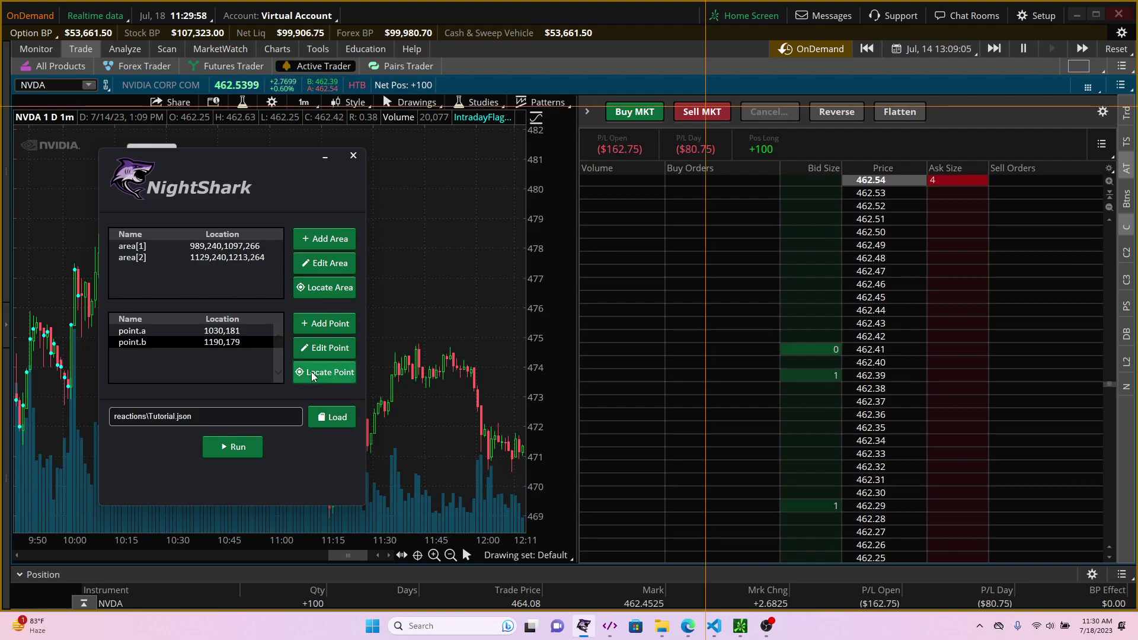
Switch to Reaction Code Writer and load the Tutorial reaction file for editing
click(603, 633)
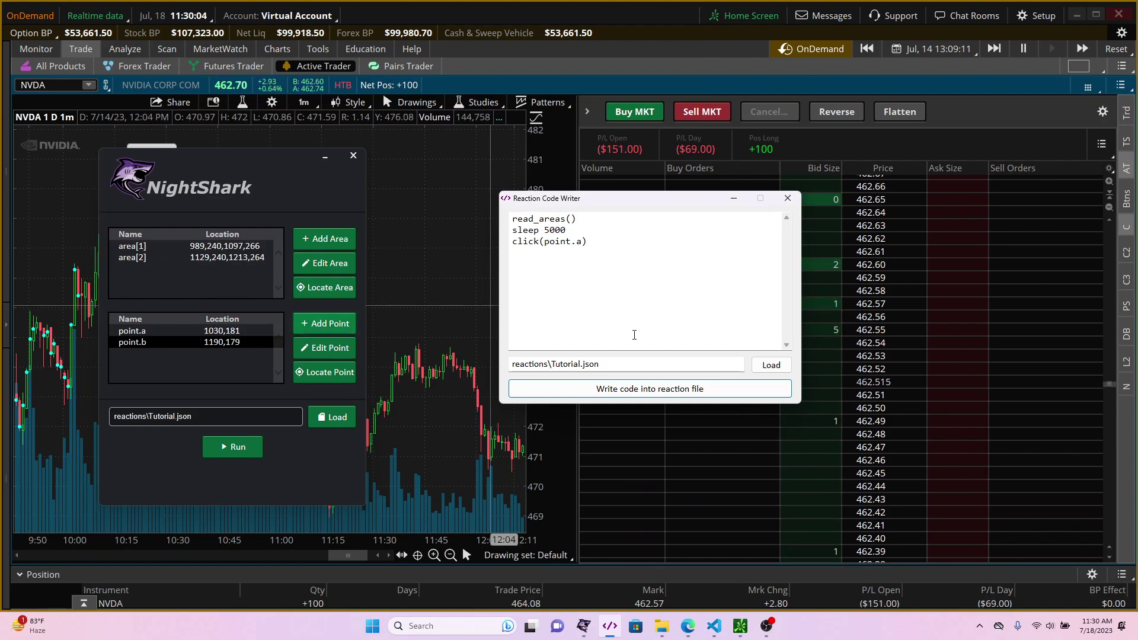
click(772, 365)
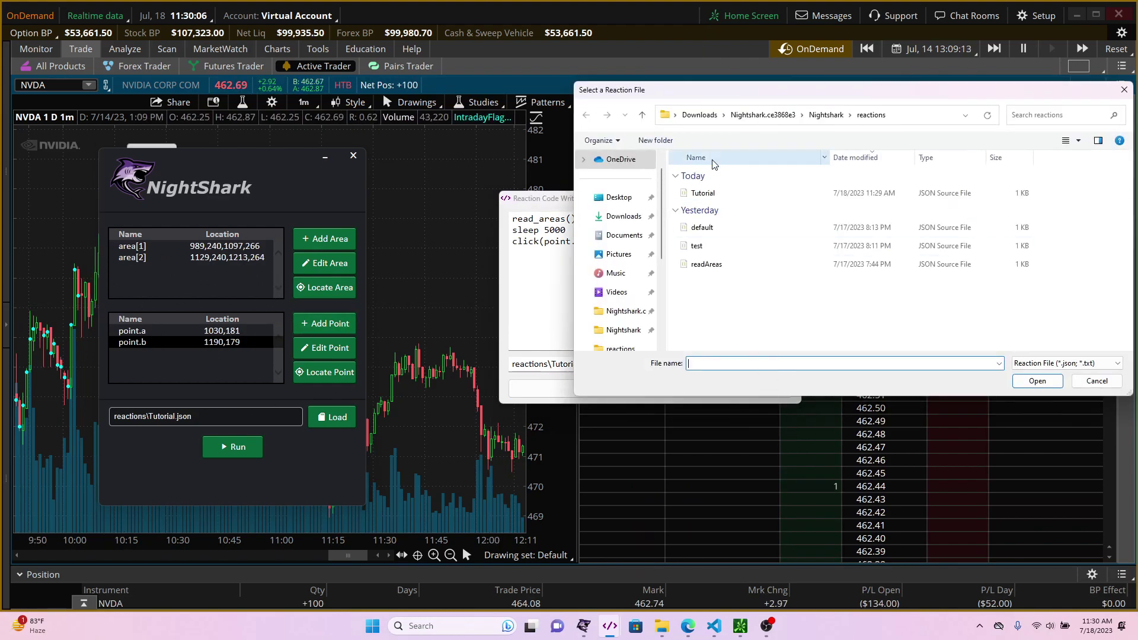
click(718, 198)
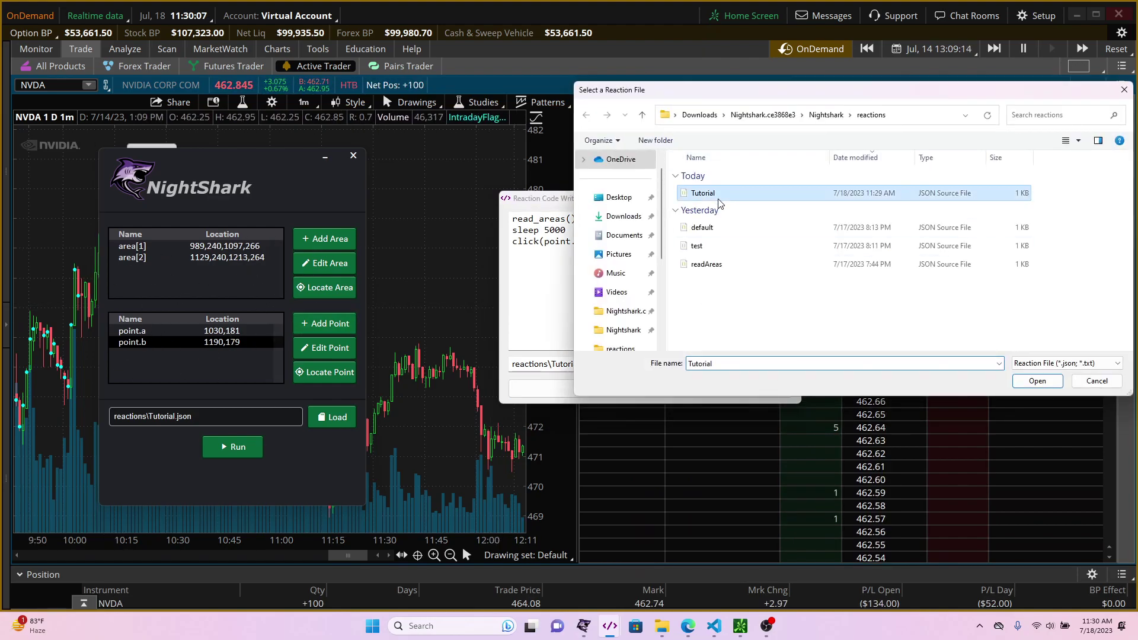
click(1037, 382)
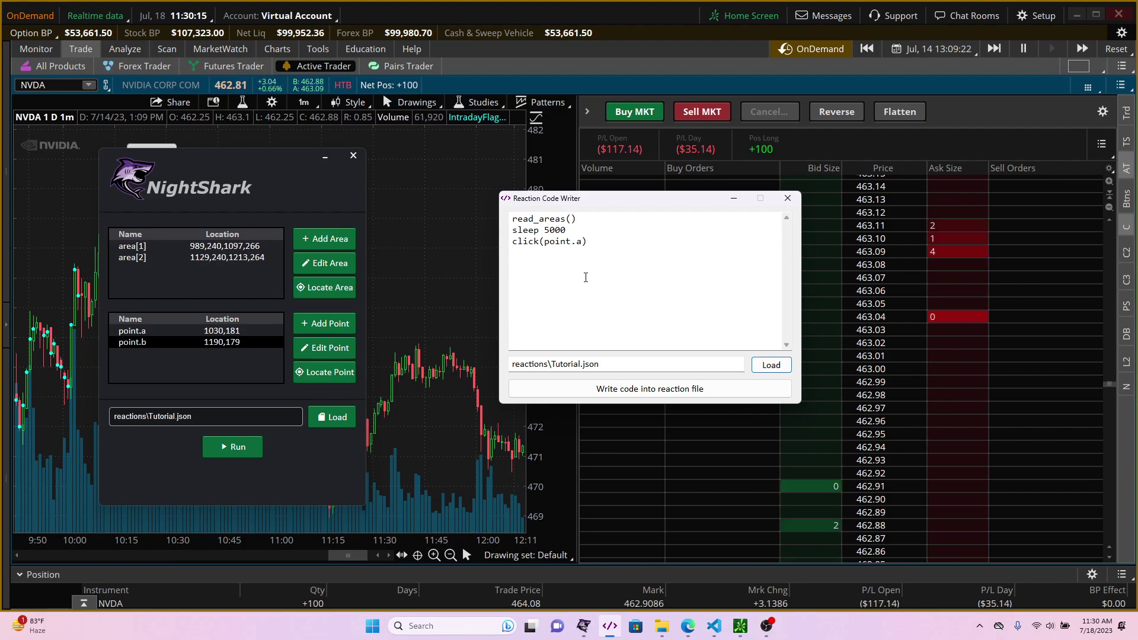
Append the lines sleep 5000 and click(point.b) after click(point.a) in the reaction code
click(617, 239)
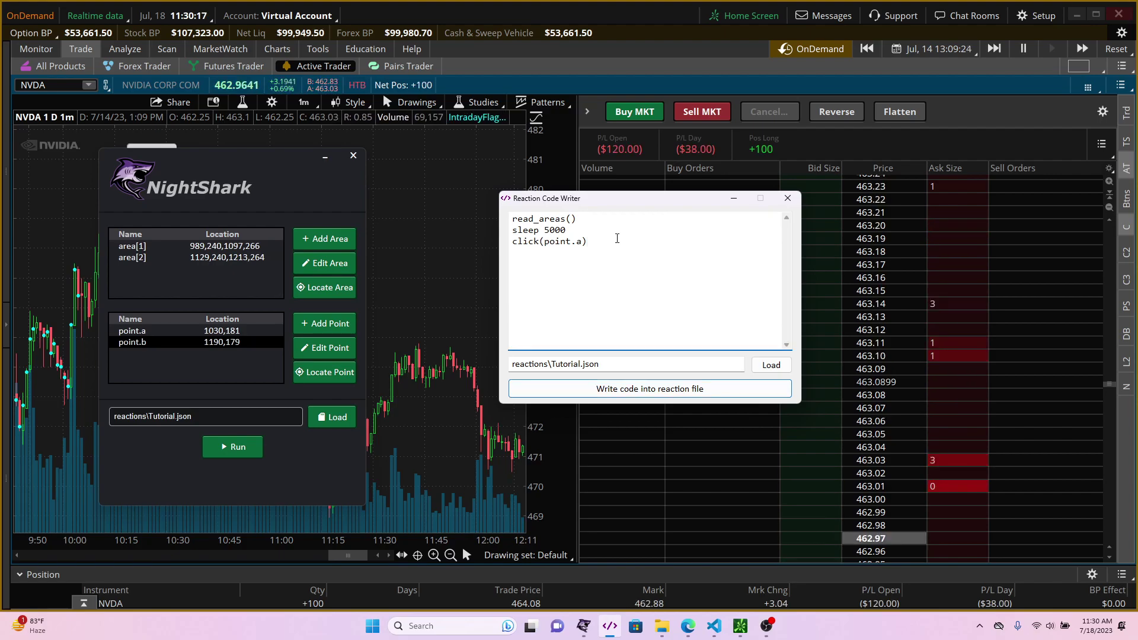
key(Return)
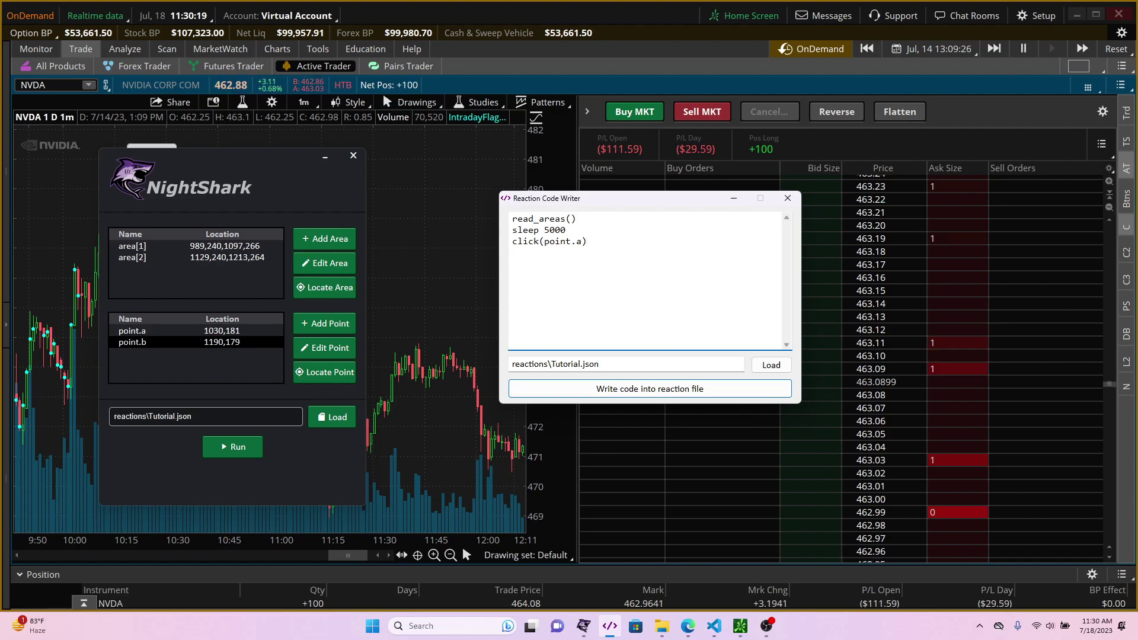
text(sleep)
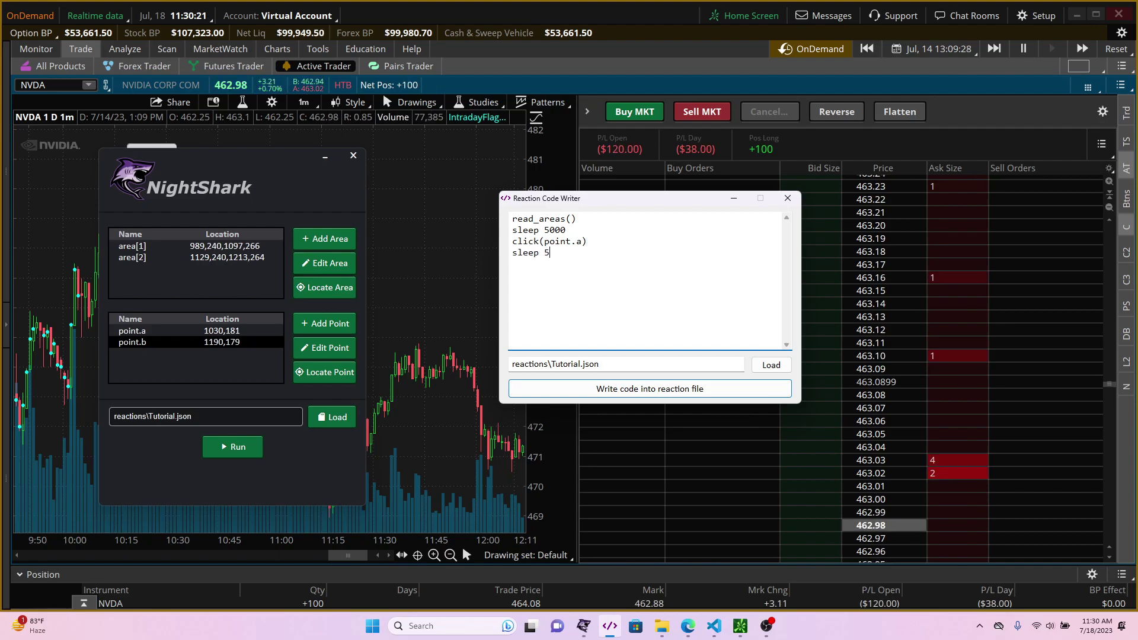
text( 5000)
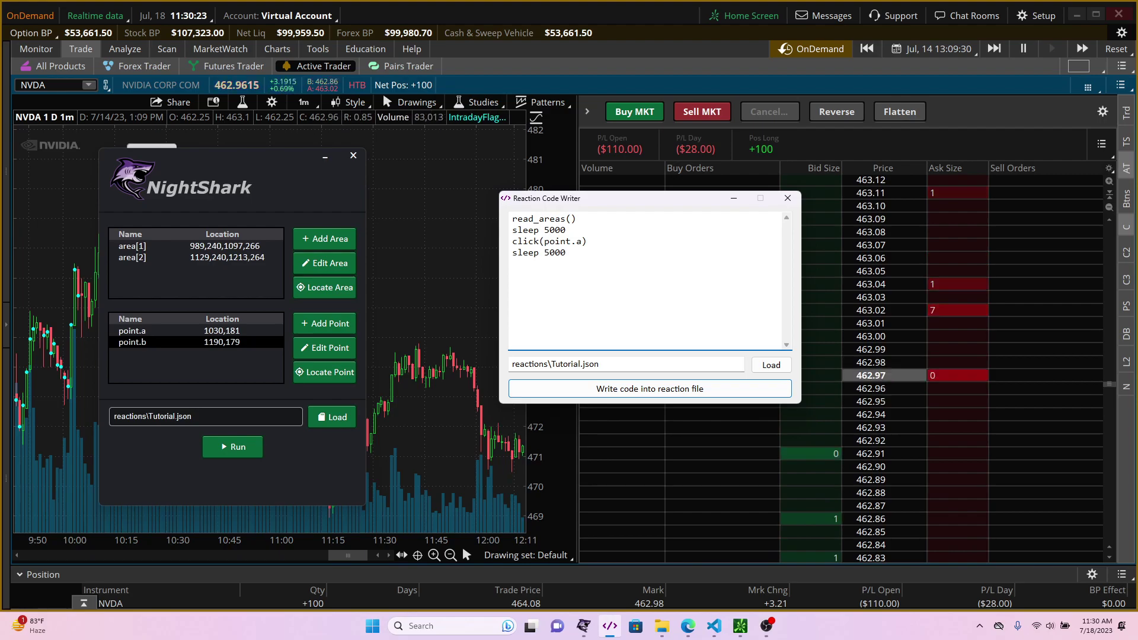
key(Return)
text(click)
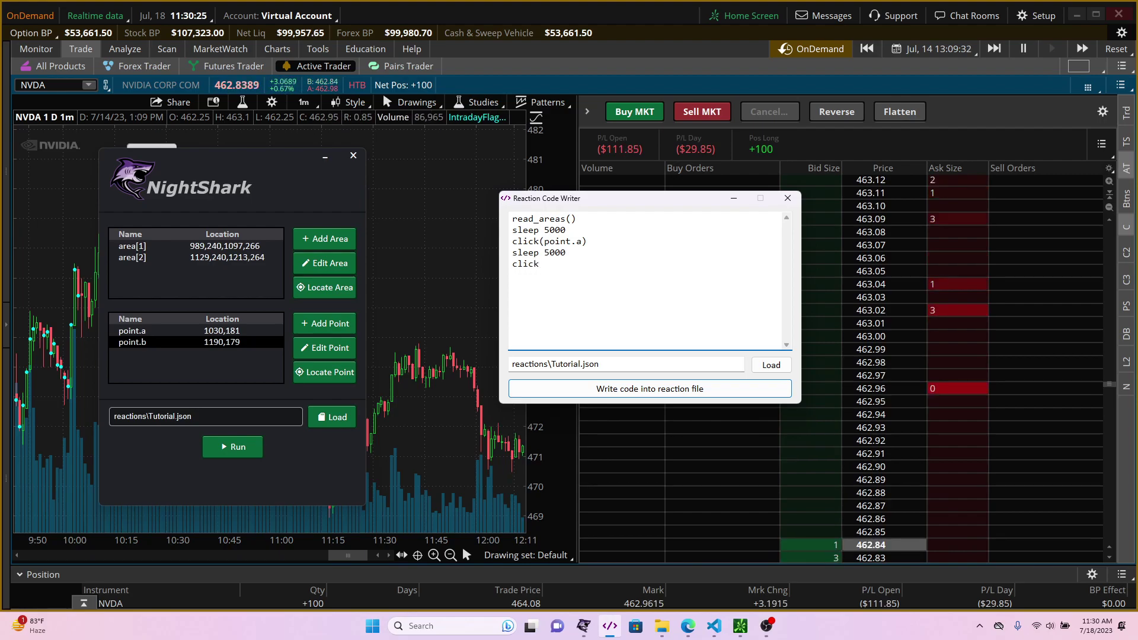
text((poi)
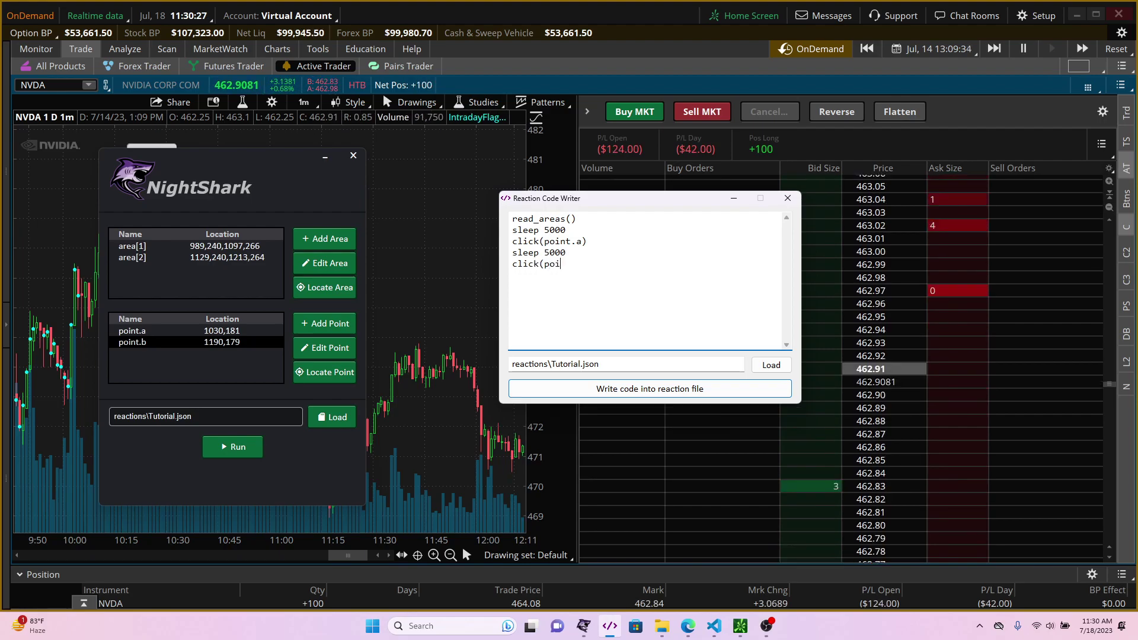
text(nt.)
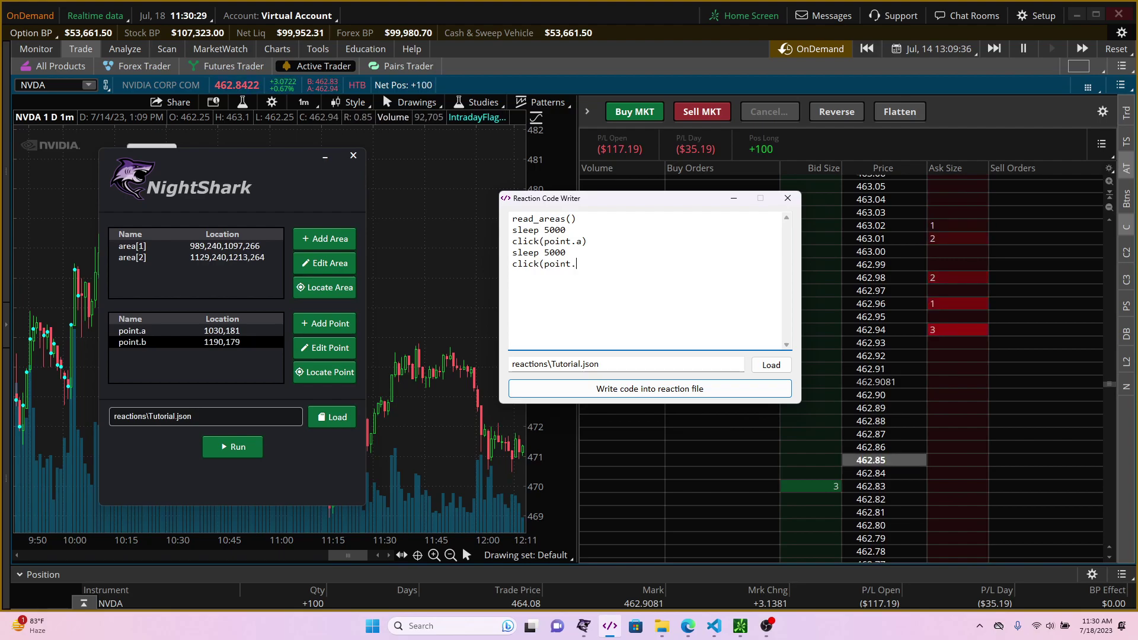
text(b))
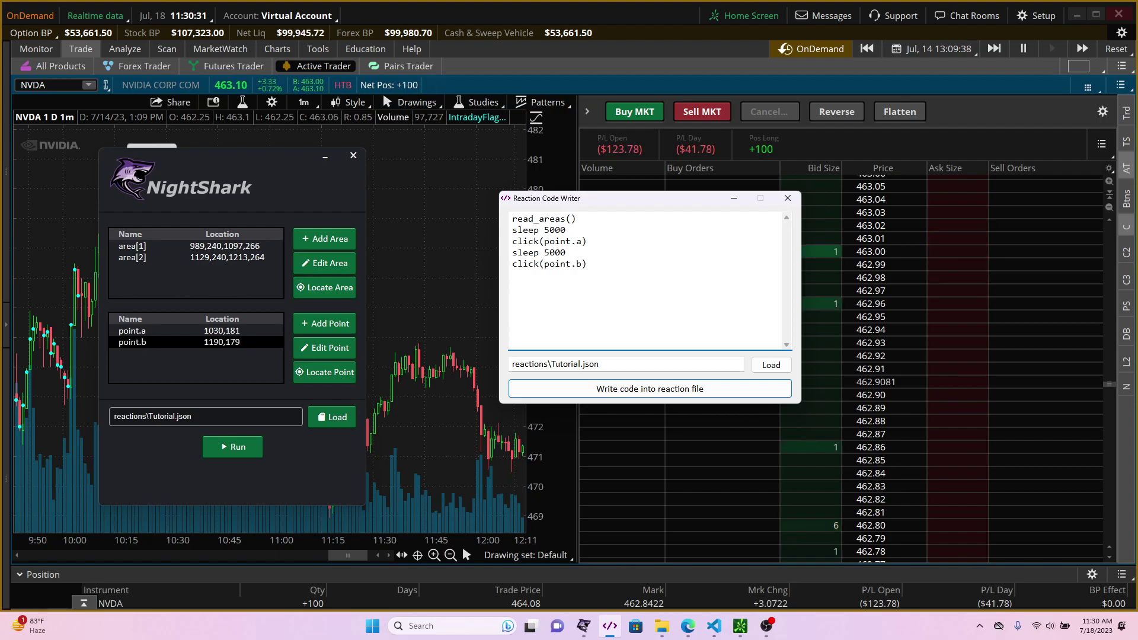
Write the extended code into the Tutorial reaction file and reload that file in NightShark
click(656, 395)
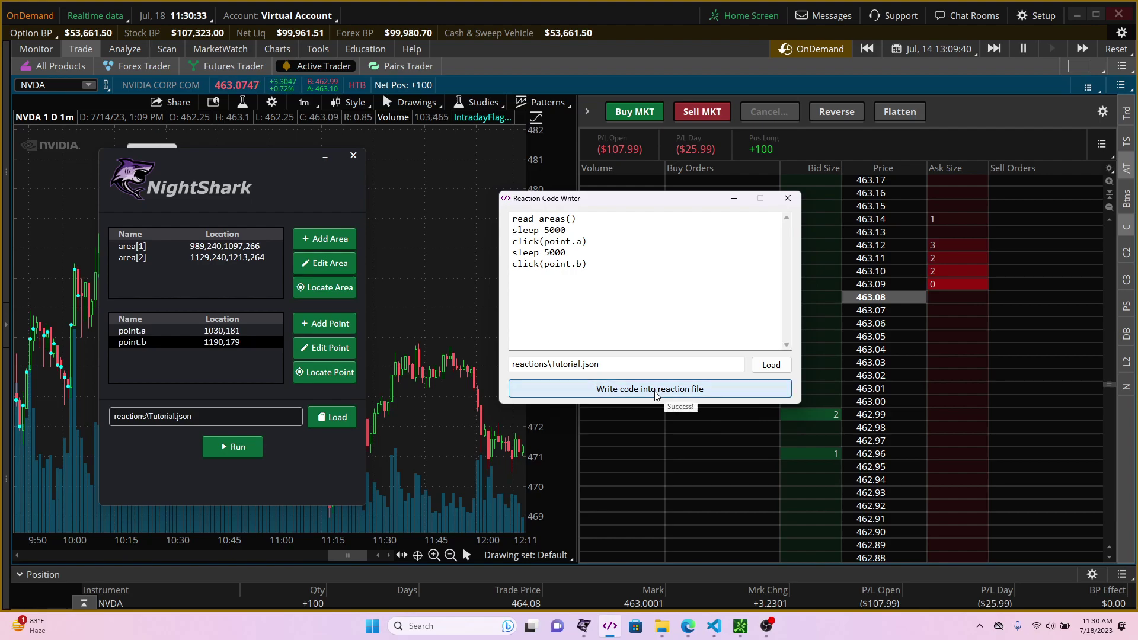
click(734, 199)
click(333, 418)
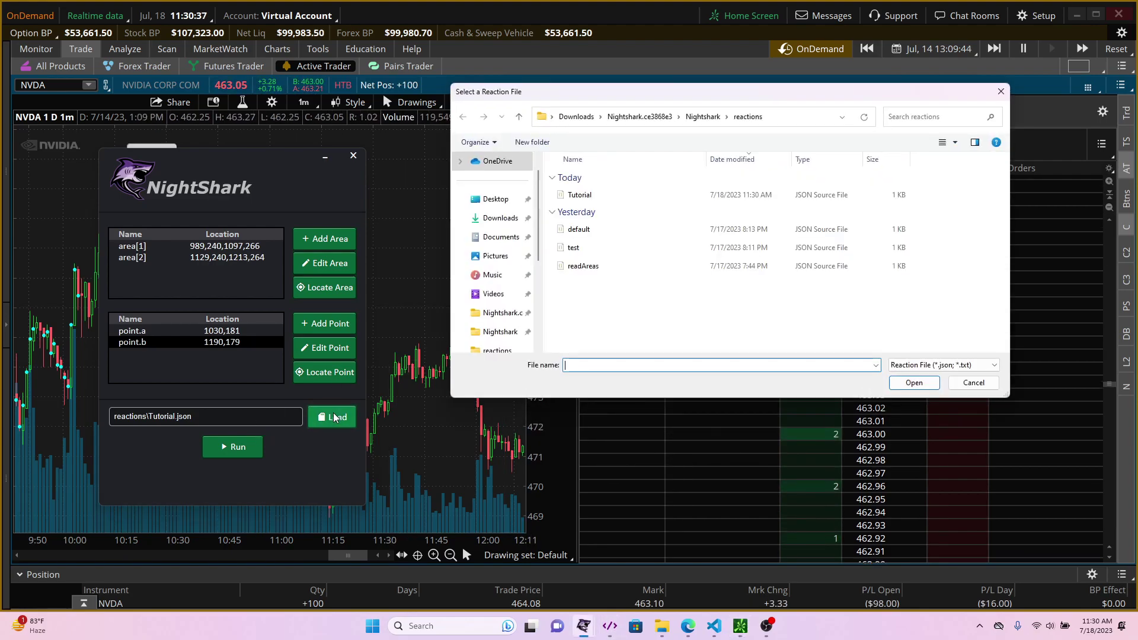
click(659, 197)
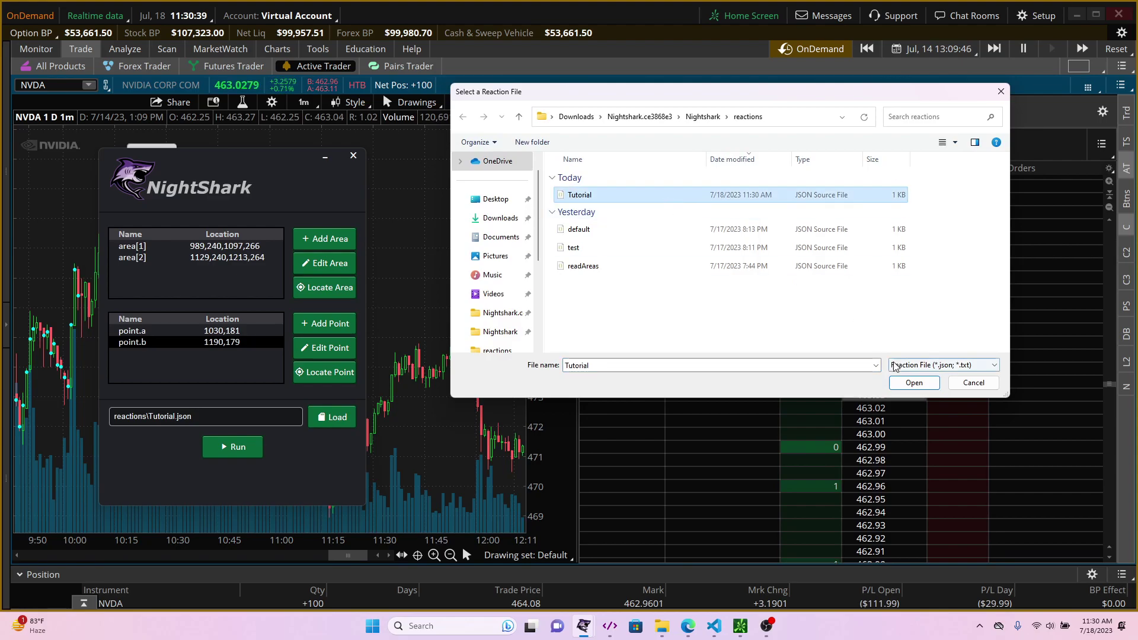
click(910, 383)
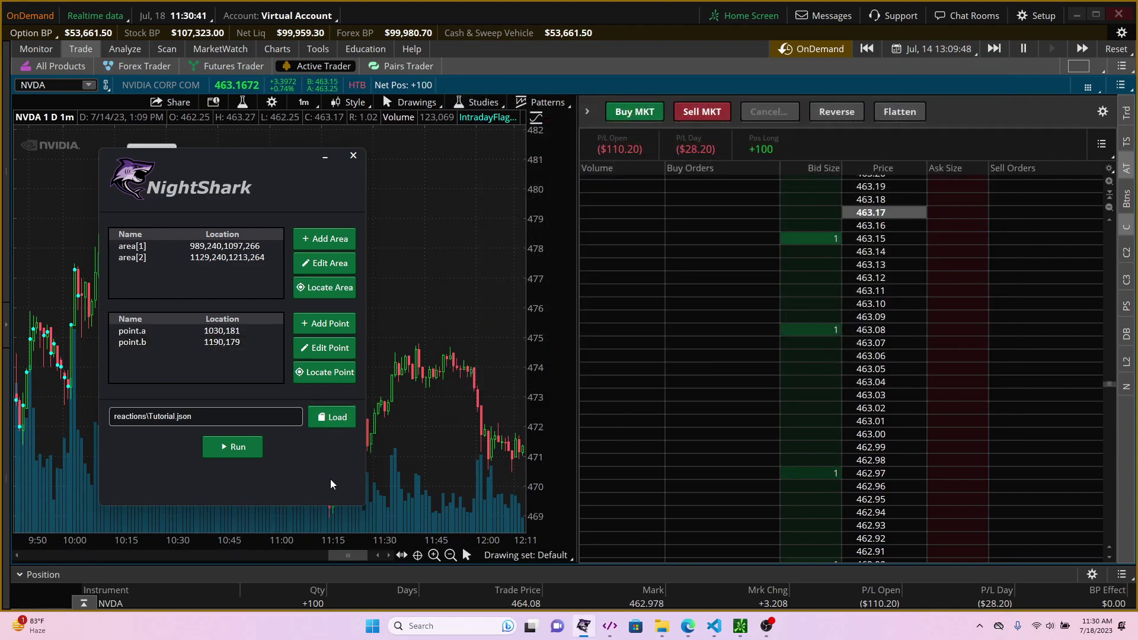
Run the updated Tutorial reaction through its Buy MKT and Sell MKT clicks, and stop it
click(233, 449)
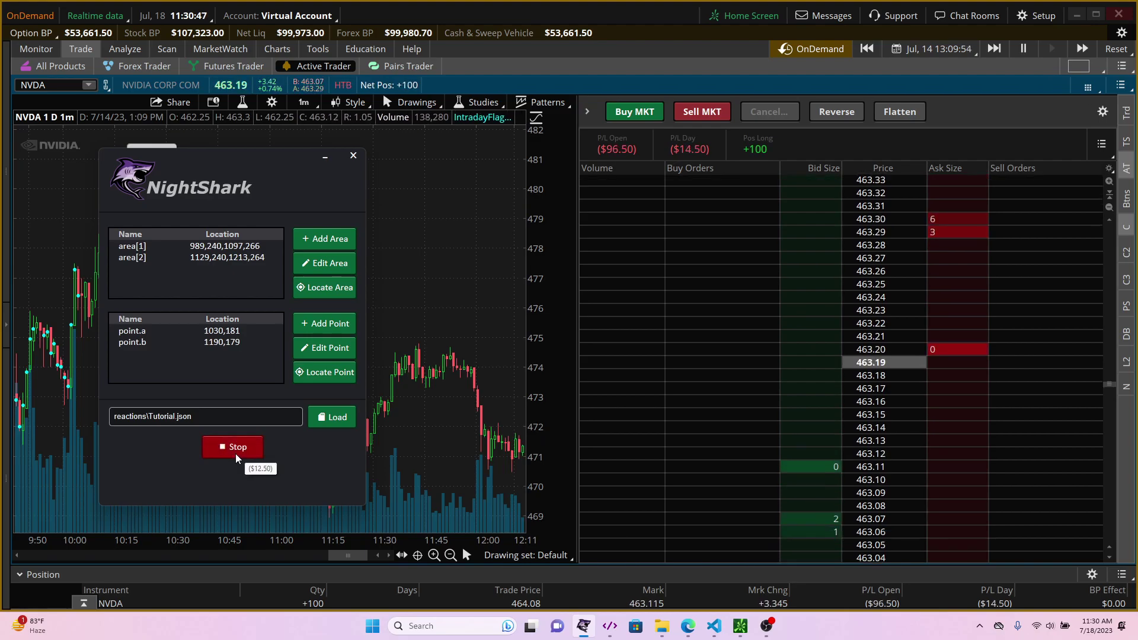
click(610, 108)
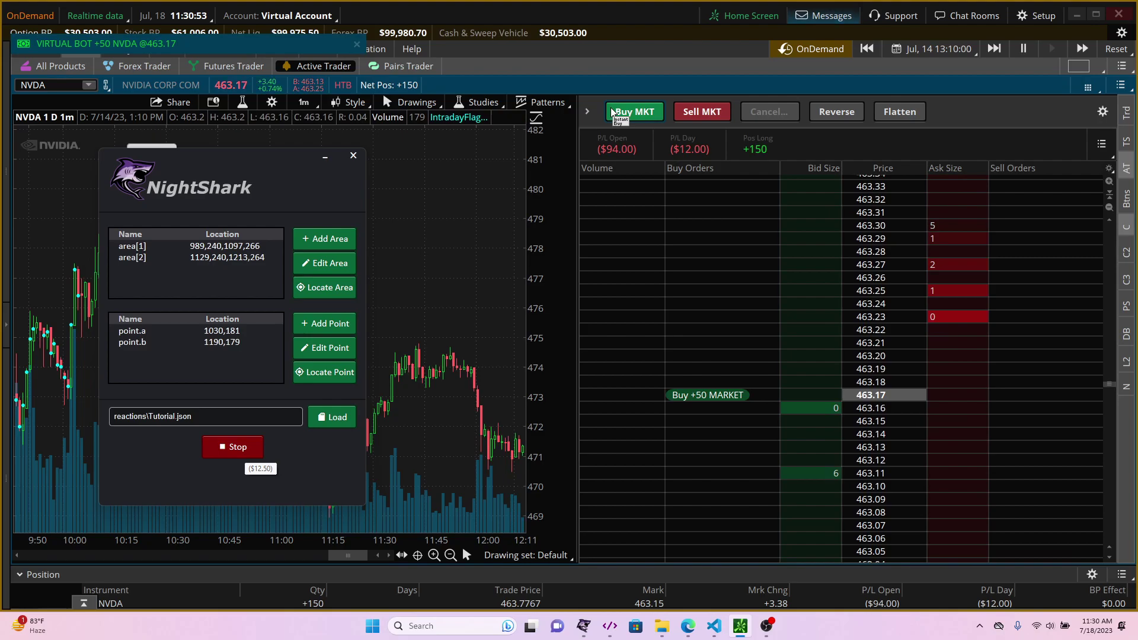
click(706, 108)
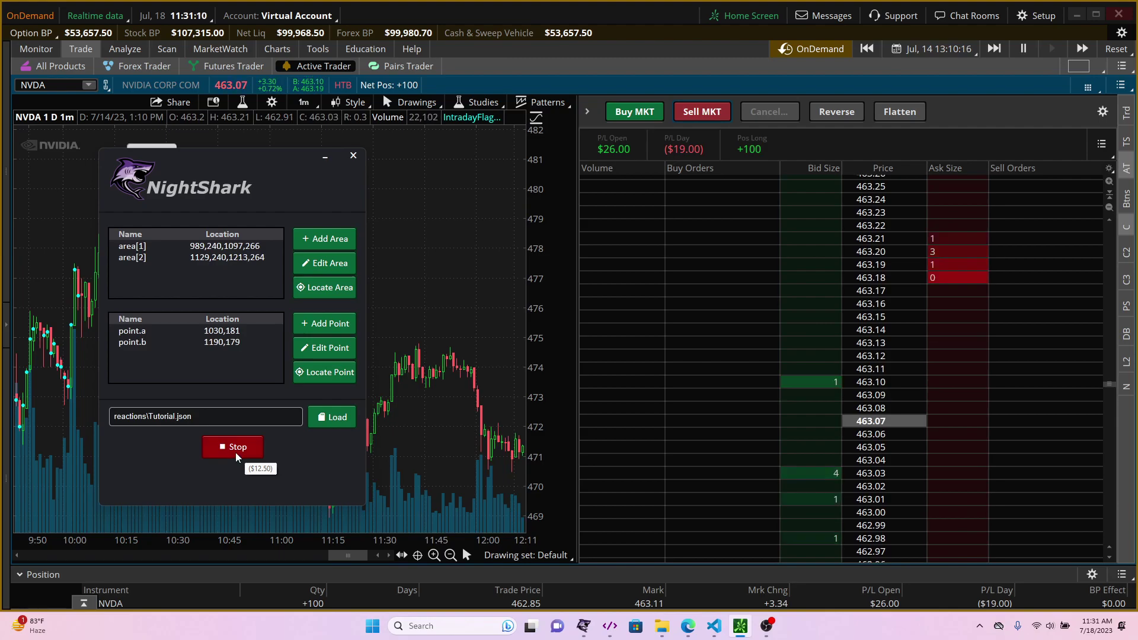
click(236, 453)
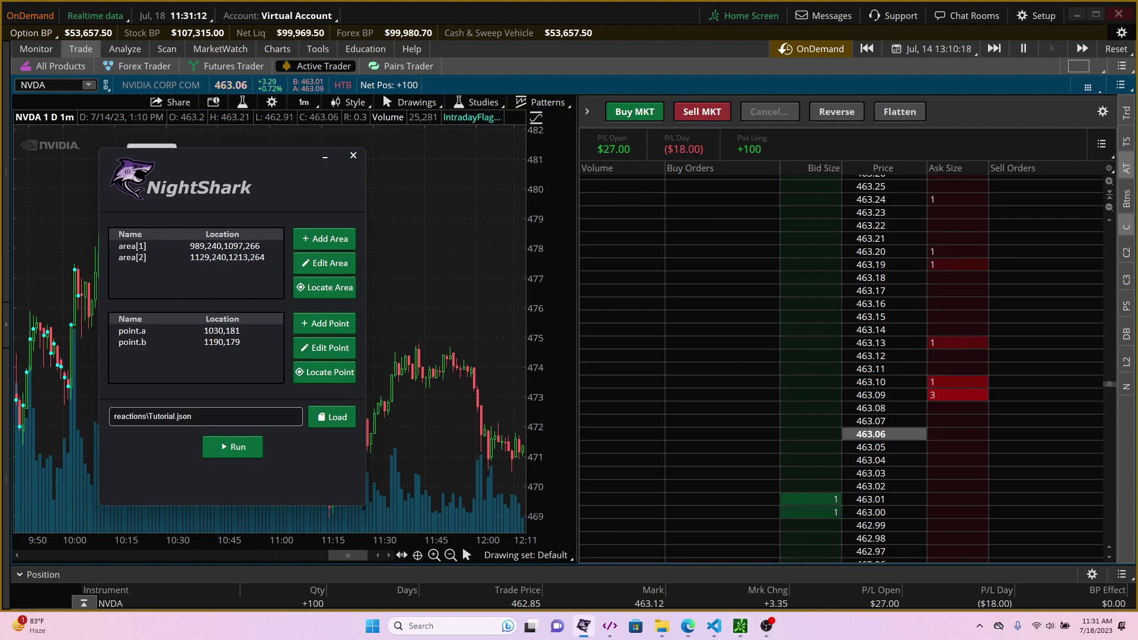